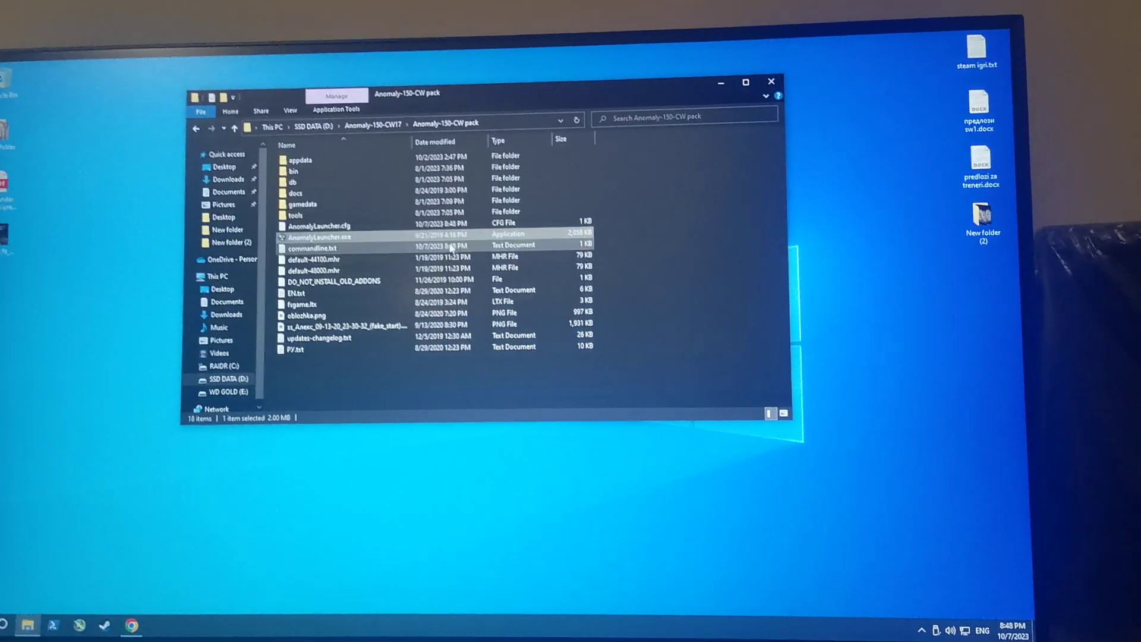
Launch AnomalyLauncher.exe, start the game and dismiss the OpenAL sound error
{"action": "double_click", "coordinate": [451, 235]}
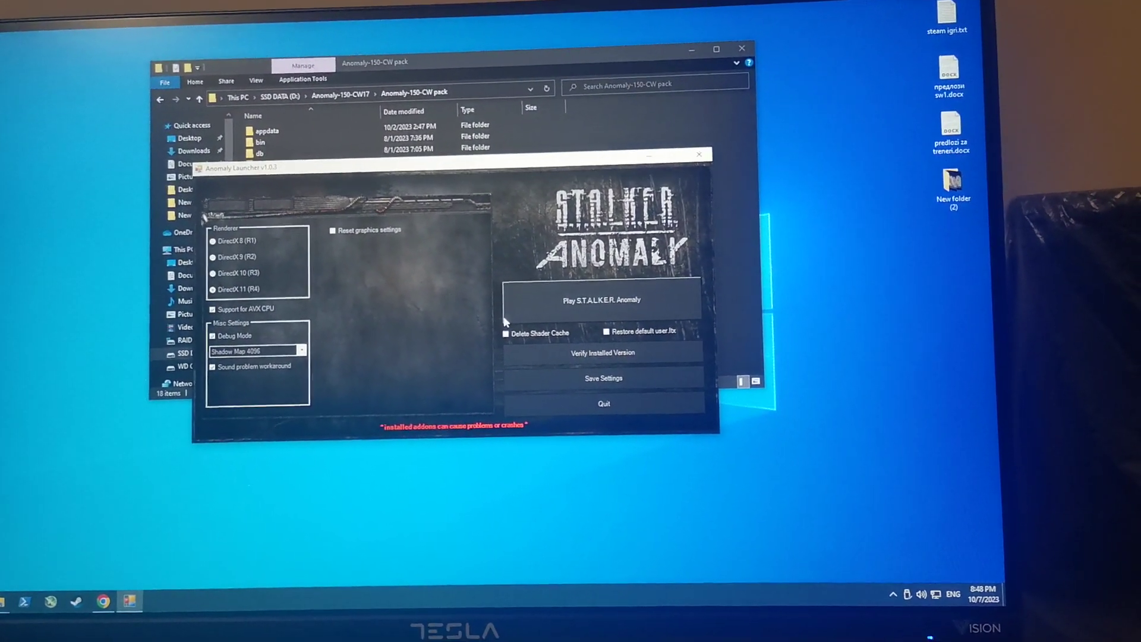
{"action": "left_click", "coordinate": [536, 308]}
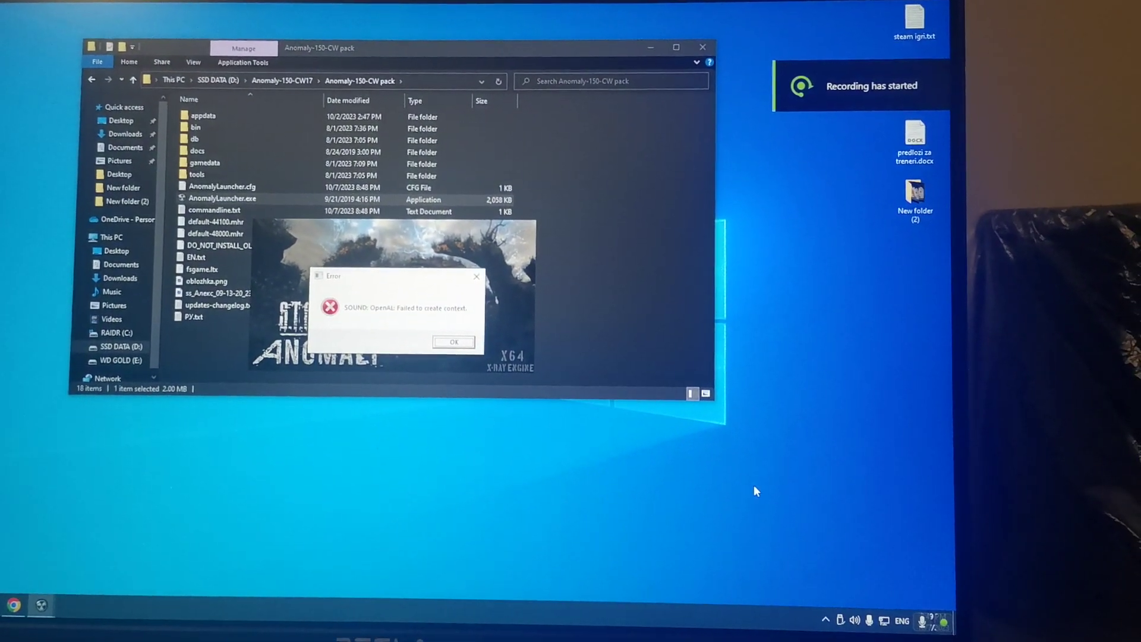
{"action": "left_click", "coordinate": [455, 335]}
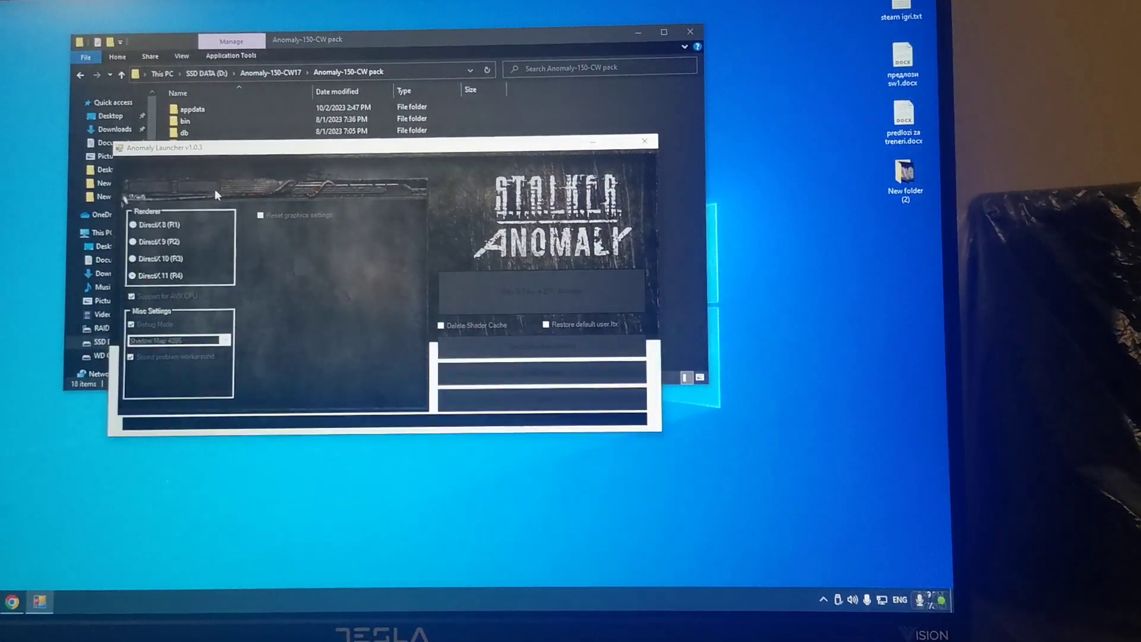
Start the game again, back out of its settings unchanged and quit to Windows
{"action": "left_click", "coordinate": [482, 297]}
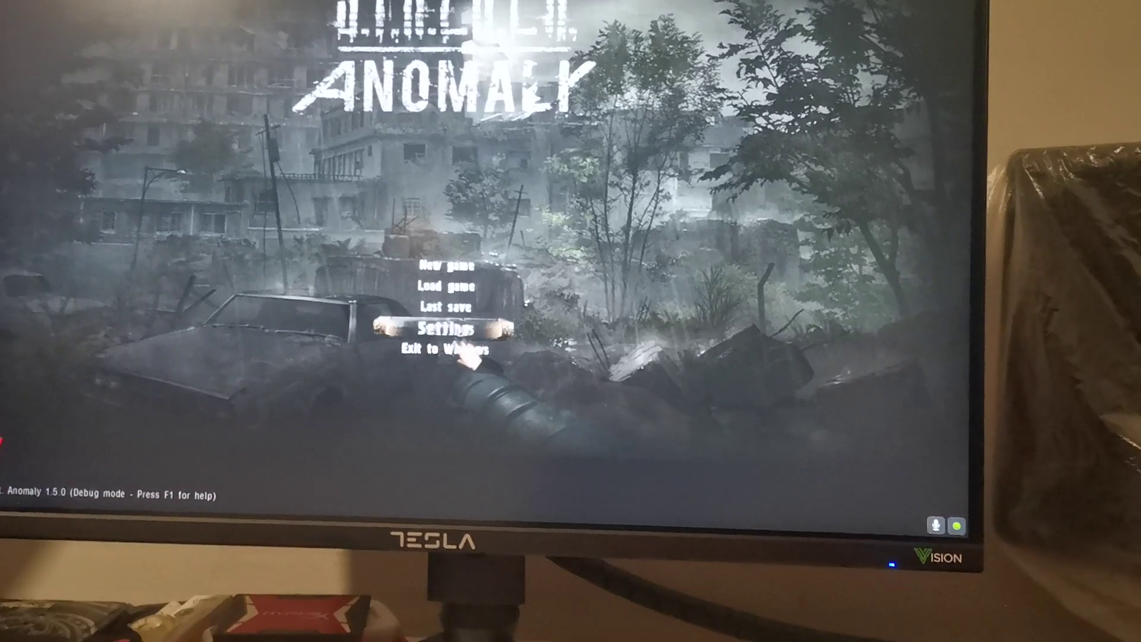
{"action": "left_click", "coordinate": [453, 337]}
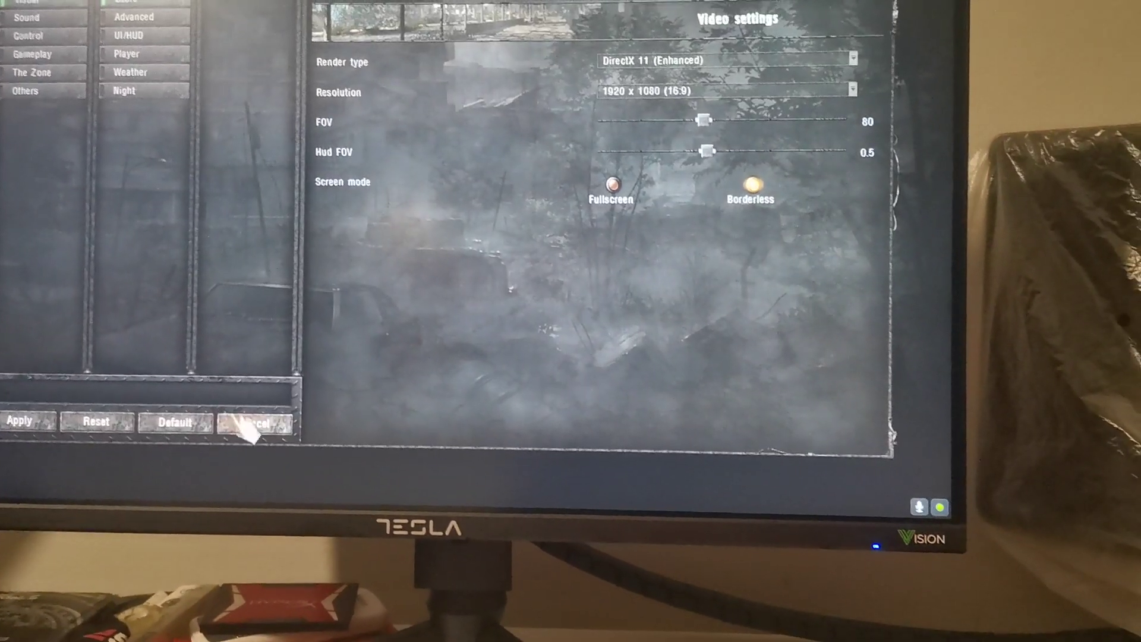
{"action": "left_click", "coordinate": [255, 420]}
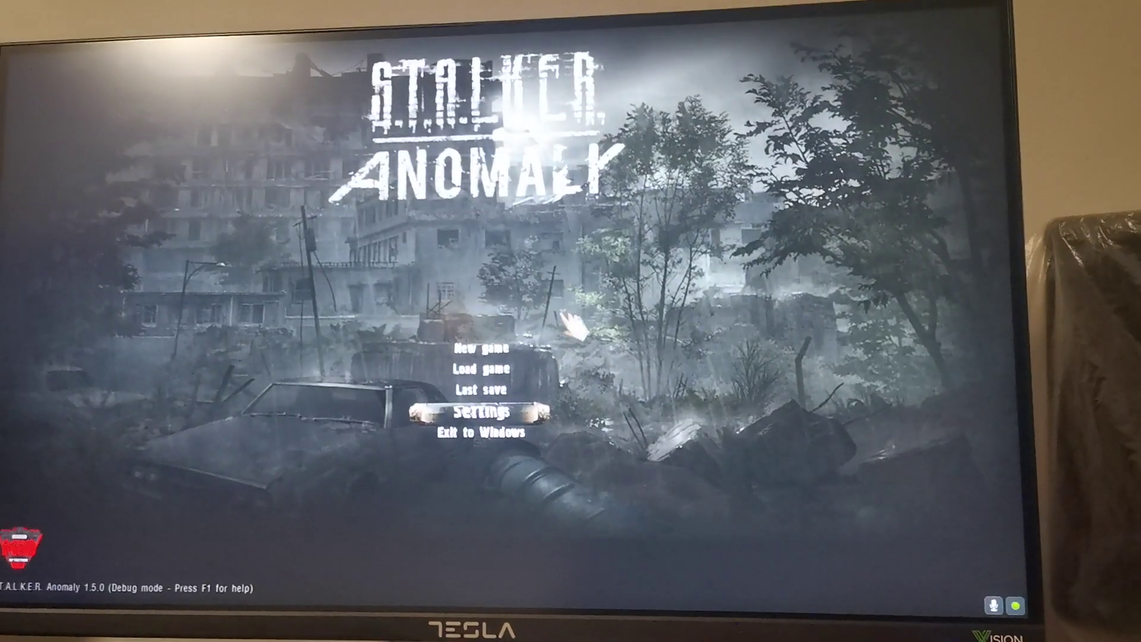
{"action": "left_click", "coordinate": [478, 427]}
{"action": "left_click", "coordinate": [417, 383]}
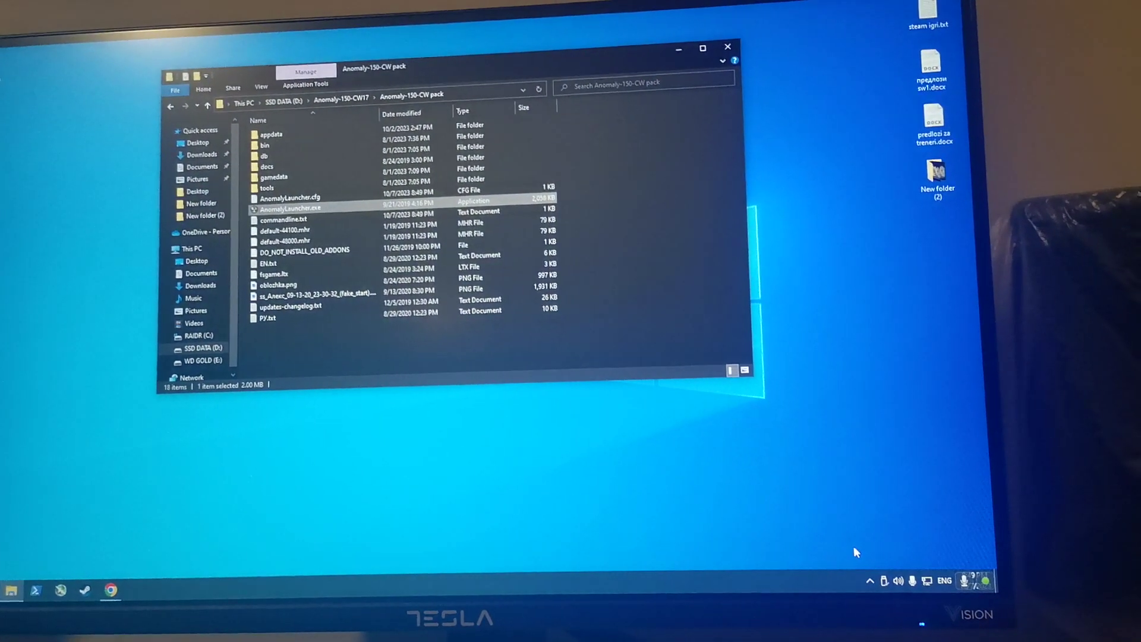
Show the hidden tray icons and view Avast's shield control options without changing them
{"action": "left_click", "coordinate": [852, 571]}
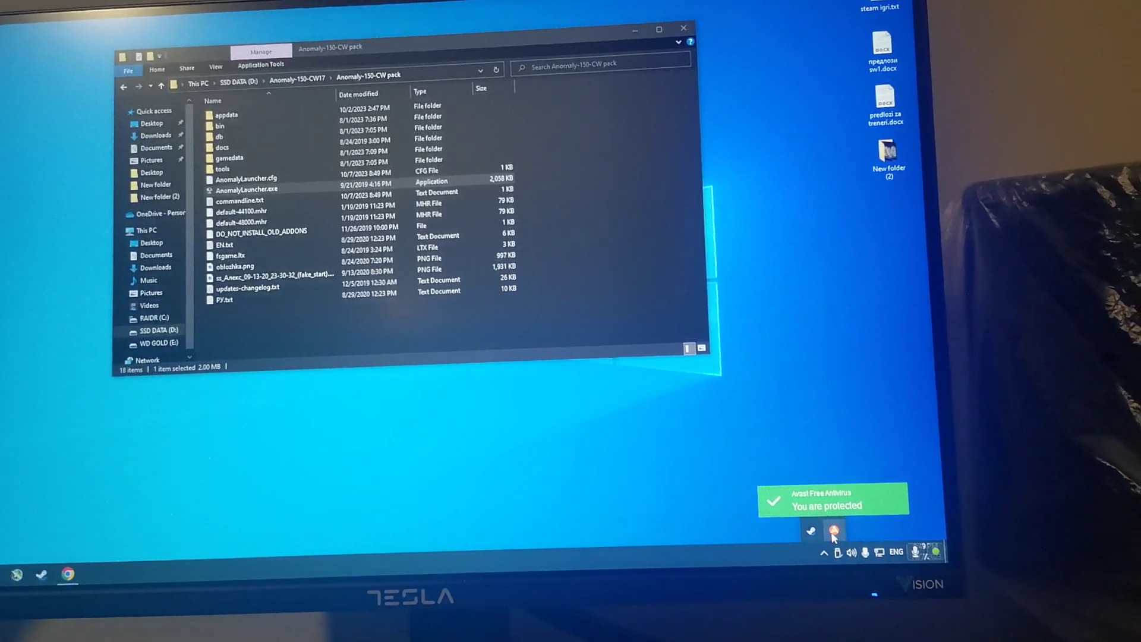
{"action": "right_click", "coordinate": [828, 532]}
{"action": "mouse_move", "coordinate": [842, 461]}
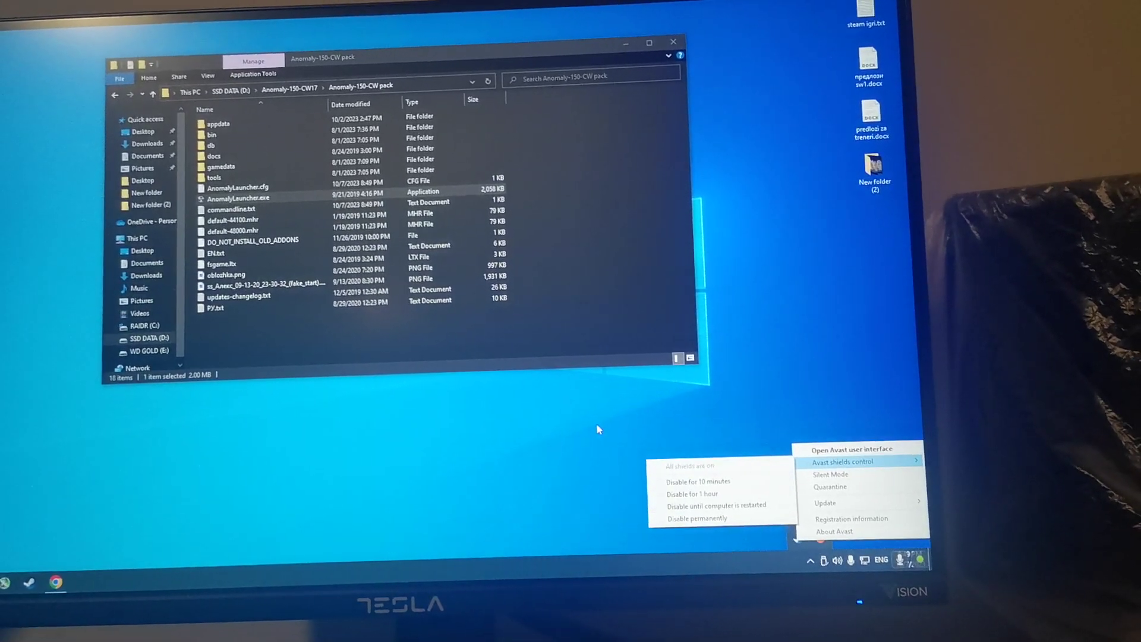
{"action": "left_click", "coordinate": [596, 429]}
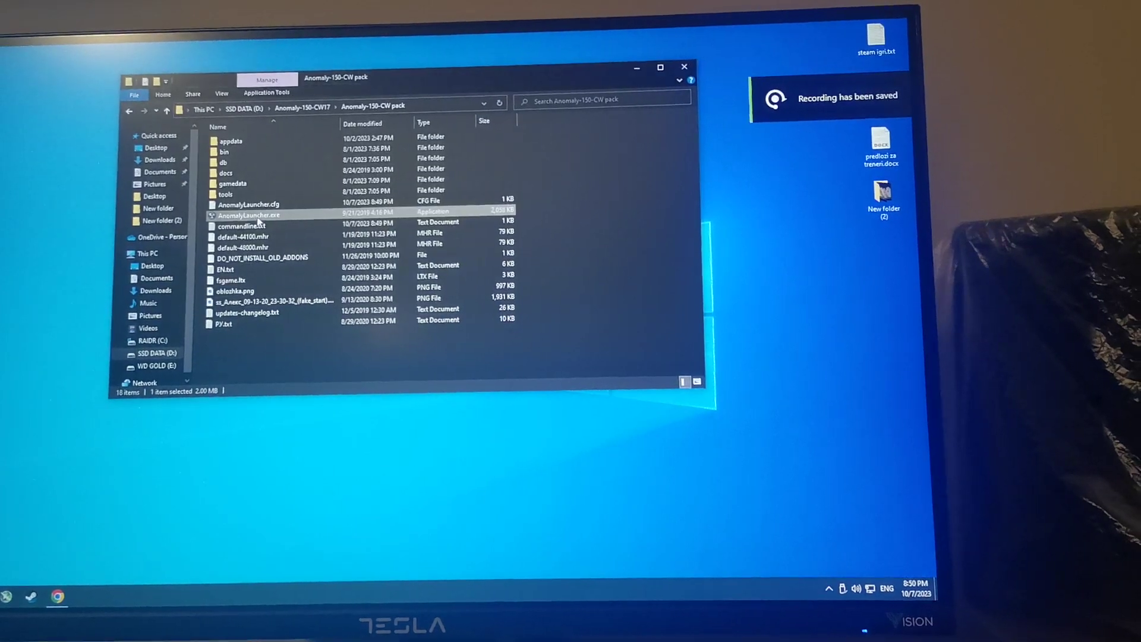
Relaunch the Anomaly launcher, start the game and dismiss the OpenAL error again
{"action": "double_click", "coordinate": [283, 228]}
{"action": "left_click", "coordinate": [492, 295]}
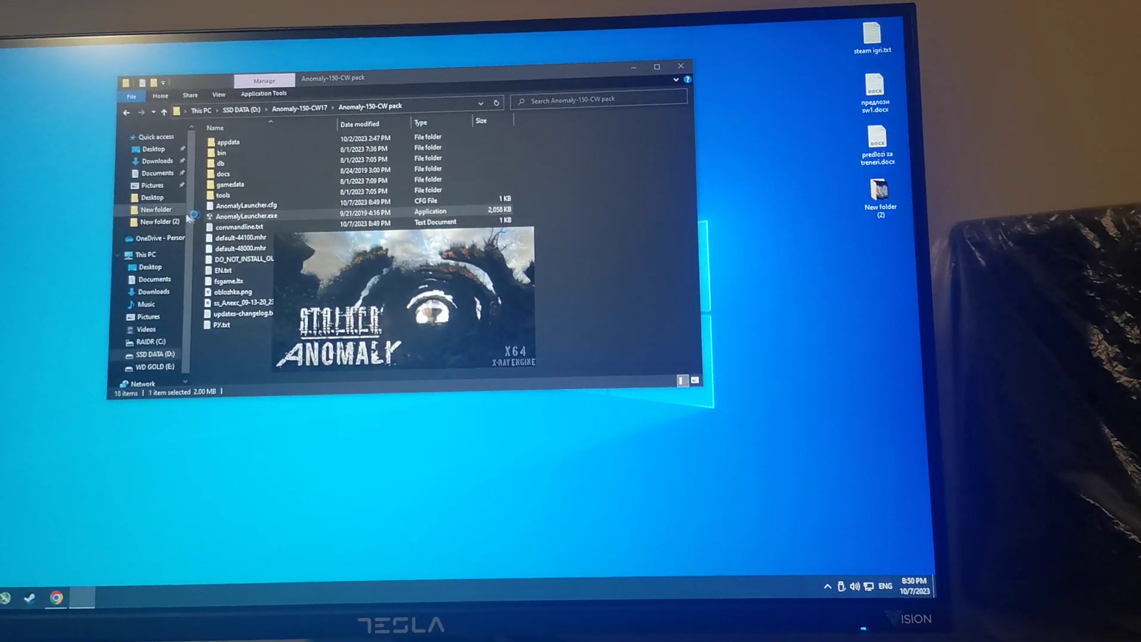
{"action": "right_click", "coordinate": [227, 217]}
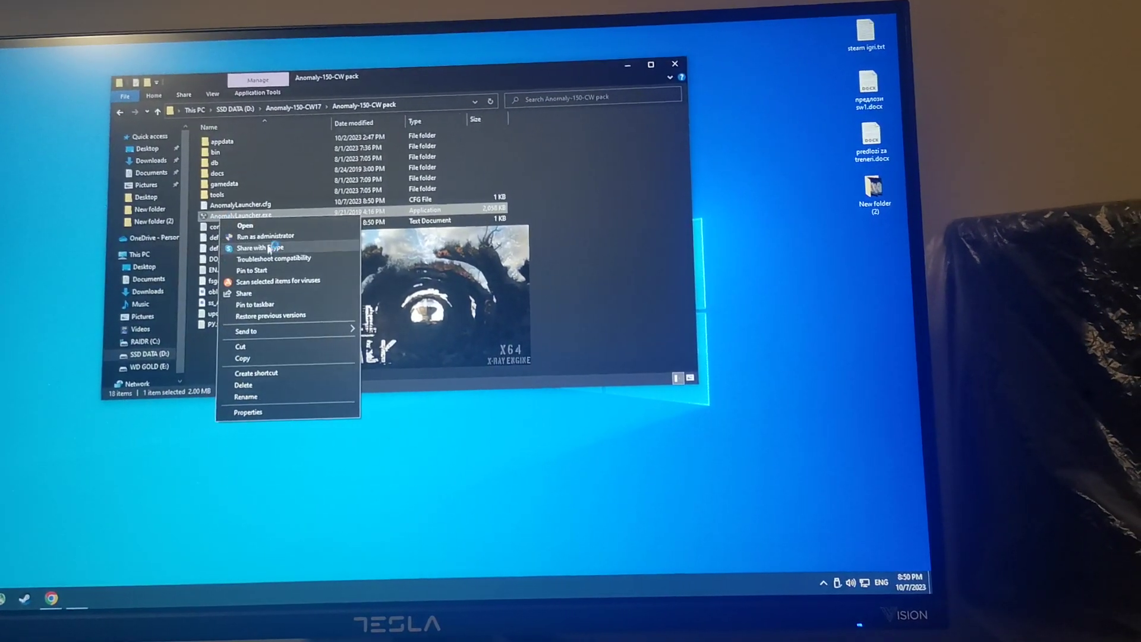
{"action": "left_click", "coordinate": [536, 79]}
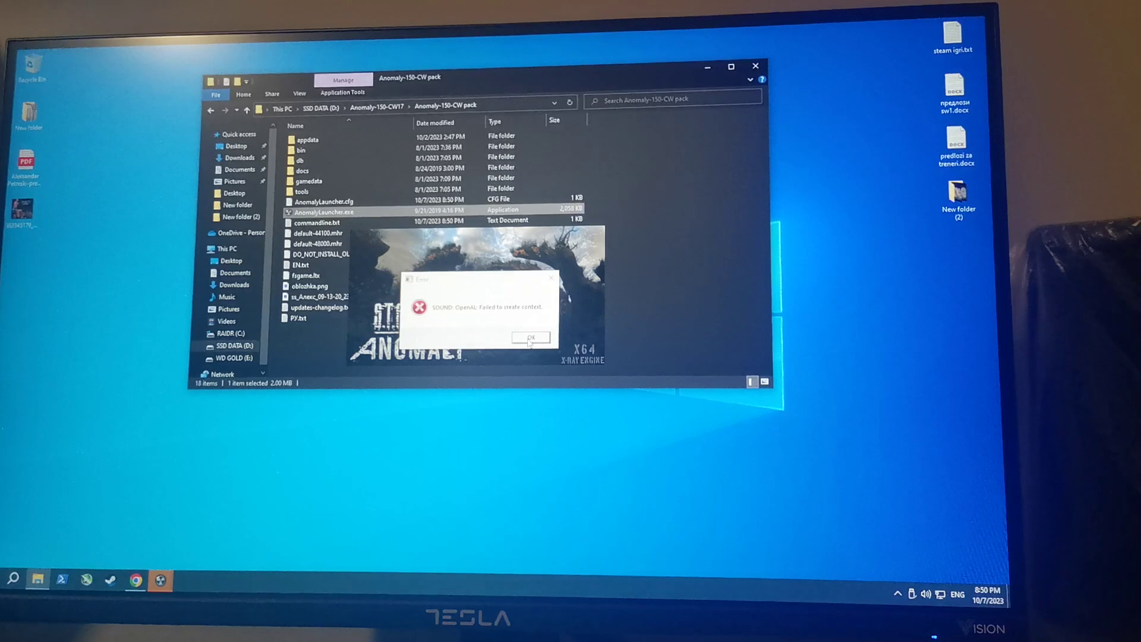
{"action": "left_click", "coordinate": [539, 343]}
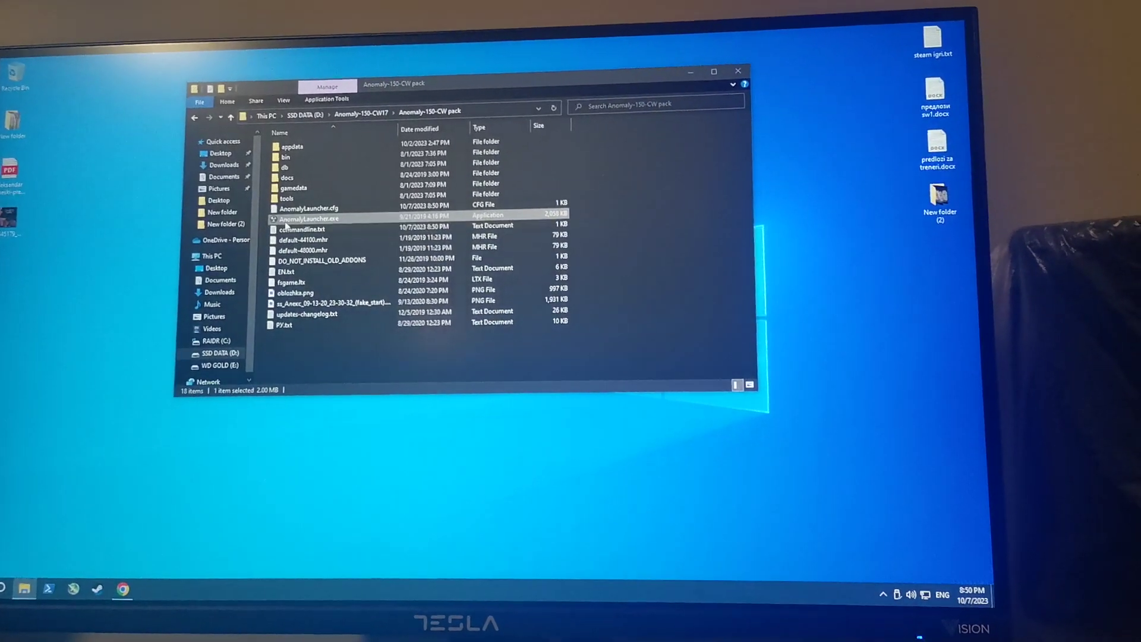
Relaunch once more, dismiss the recurring sound error and reveal the hidden tray icons
{"action": "right_click", "coordinate": [307, 224]}
{"action": "key", "text": "Escape"}
{"action": "double_click", "coordinate": [308, 224]}
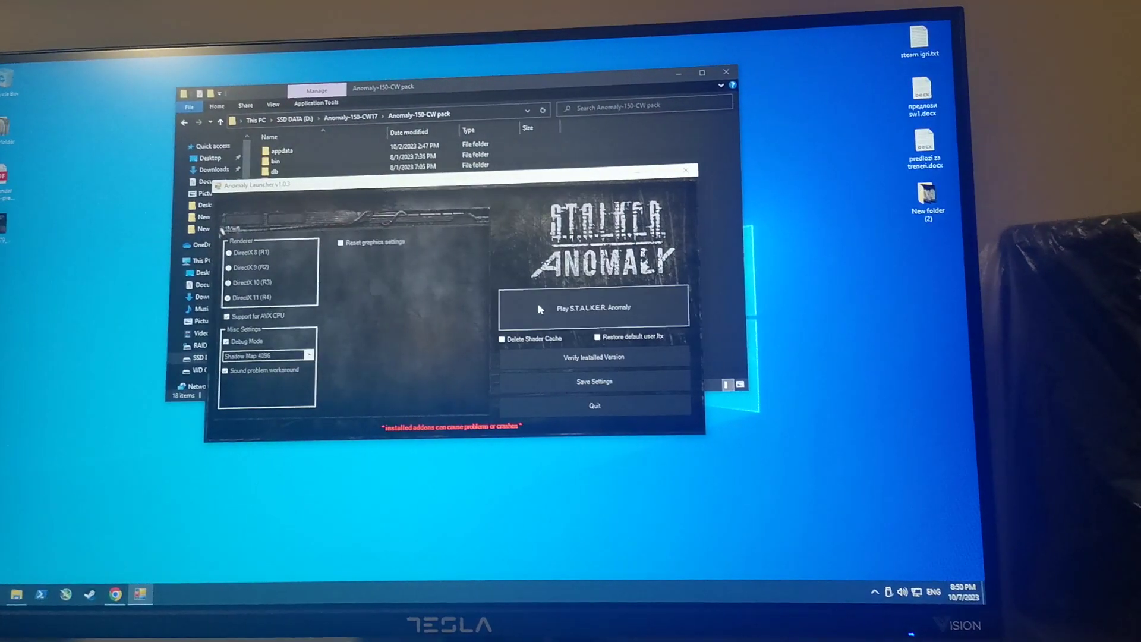
{"action": "left_click", "coordinate": [537, 303]}
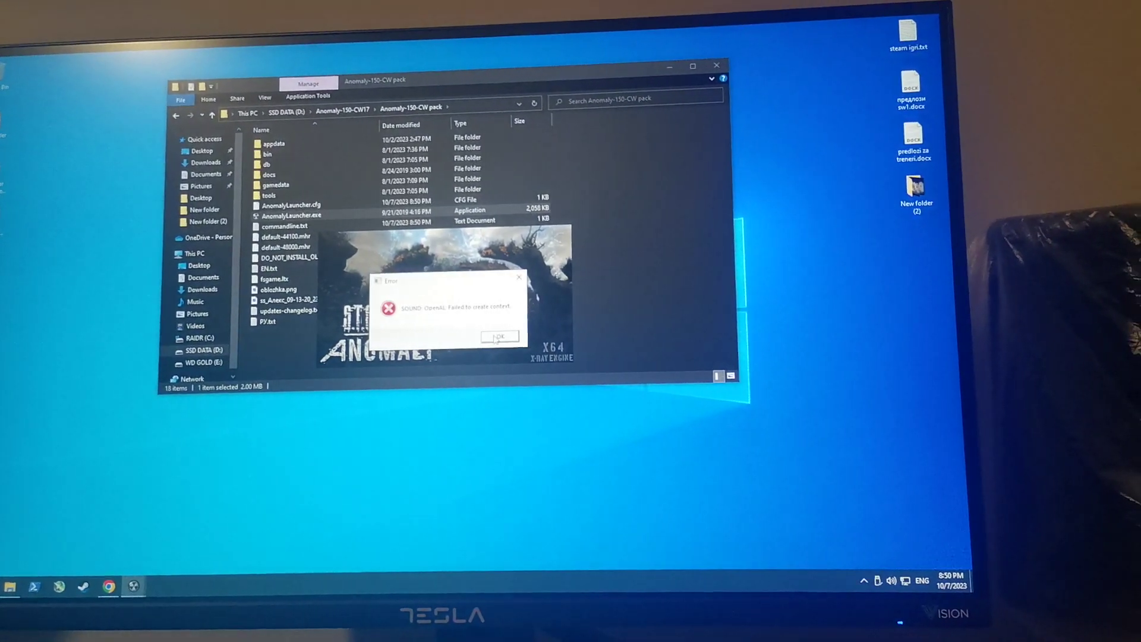
{"action": "left_click", "coordinate": [537, 295]}
{"action": "left_click", "coordinate": [859, 582]}
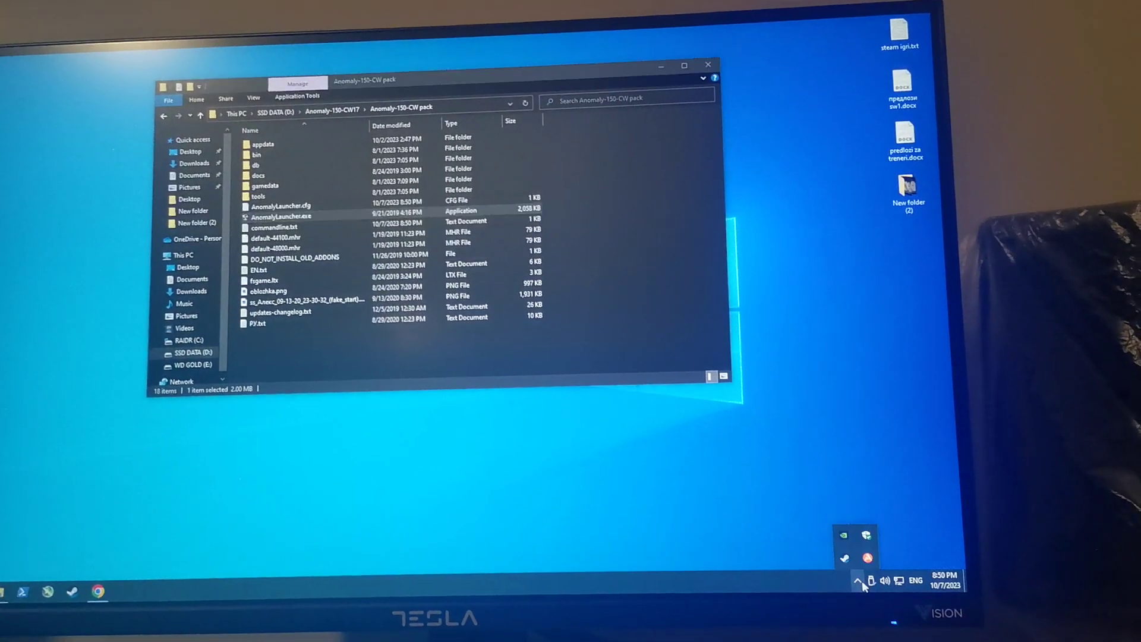
Disable all Avast shields for 10 minutes from the tray icon and confirm the stop
{"action": "right_click", "coordinate": [863, 558]}
{"action": "mouse_move", "coordinate": [869, 475]}
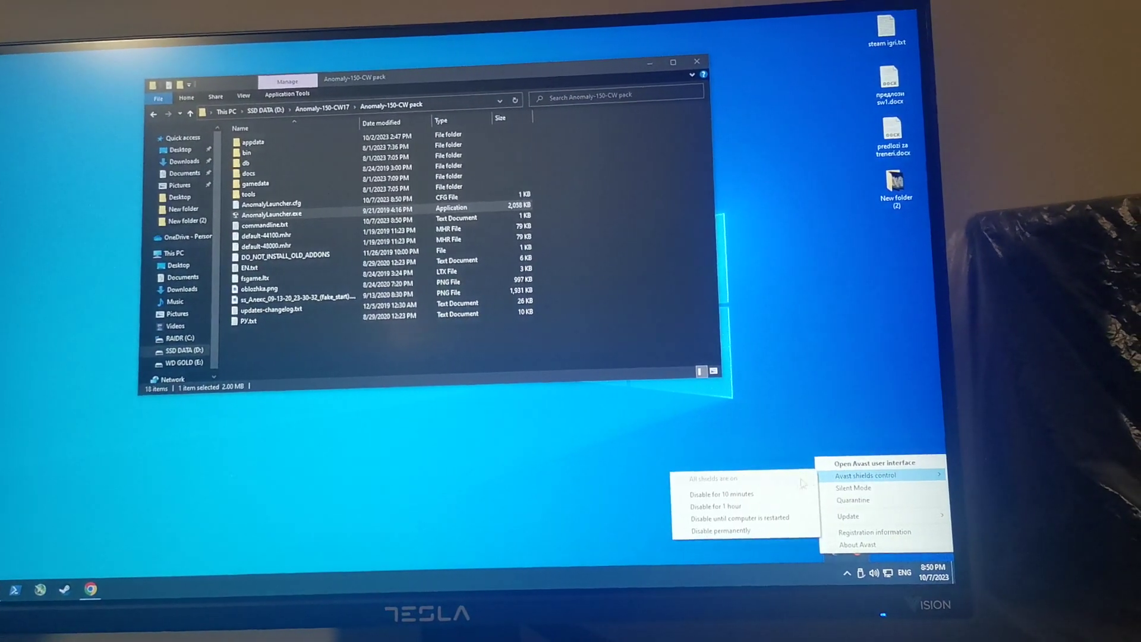
{"action": "left_click", "coordinate": [801, 496]}
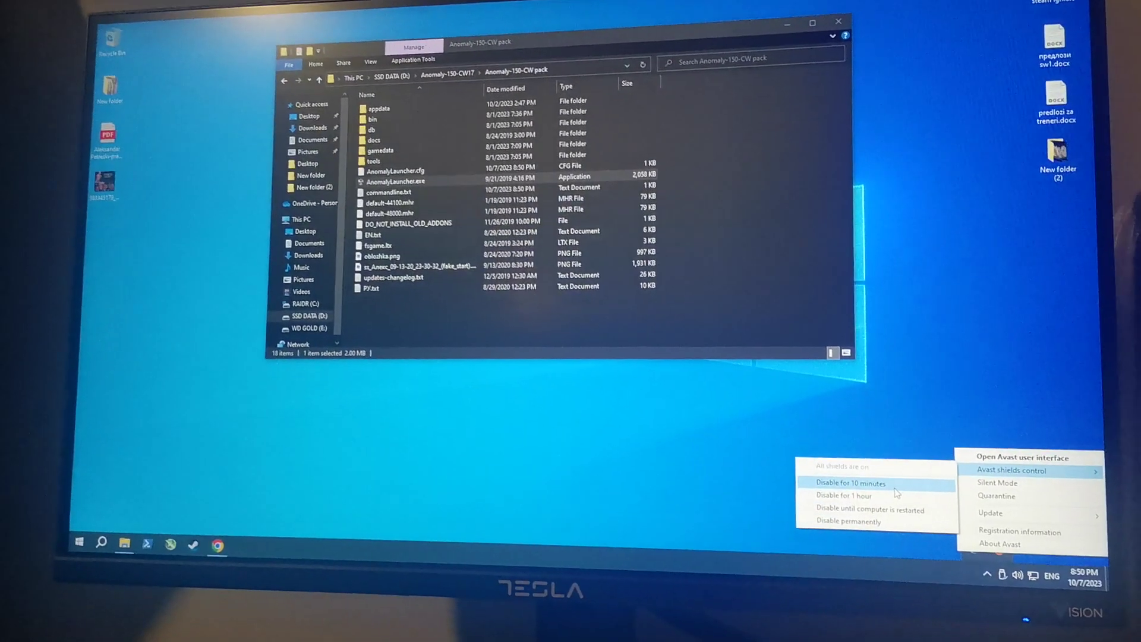
{"action": "left_click", "coordinate": [901, 406]}
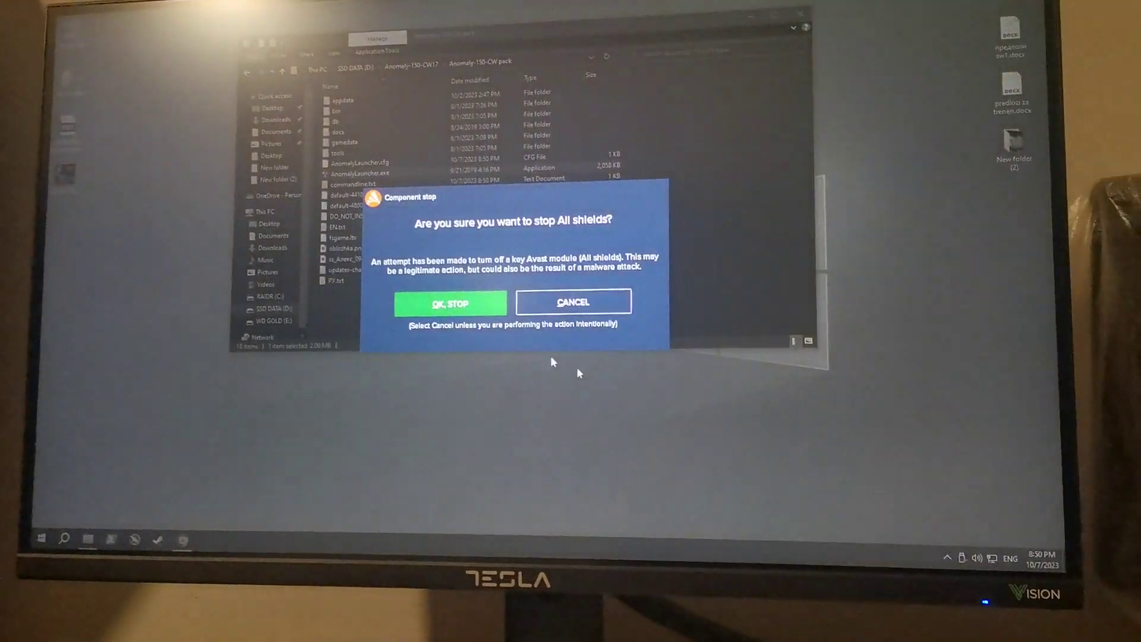
{"action": "left_click", "coordinate": [463, 308]}
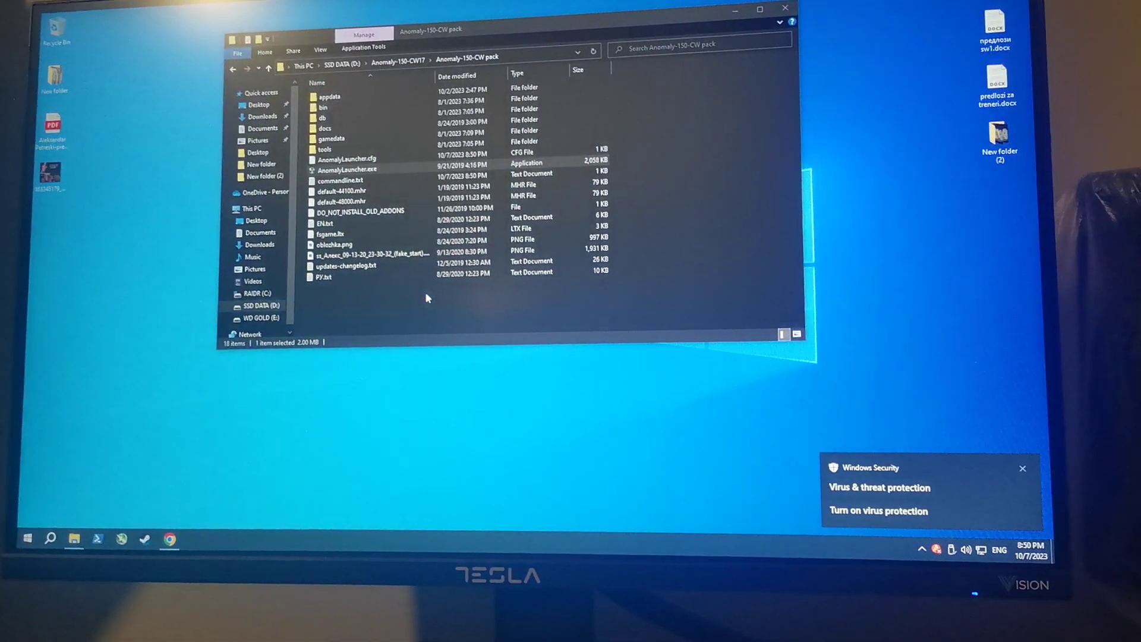
{"action": "double_click", "coordinate": [341, 185]}
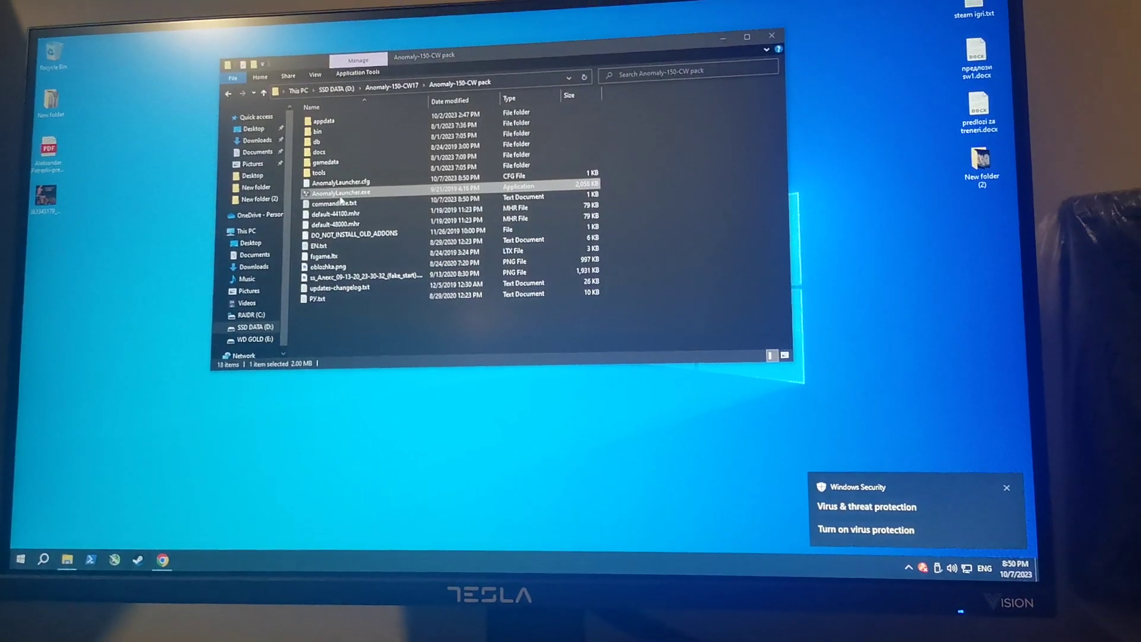
{"action": "left_click", "coordinate": [564, 286]}
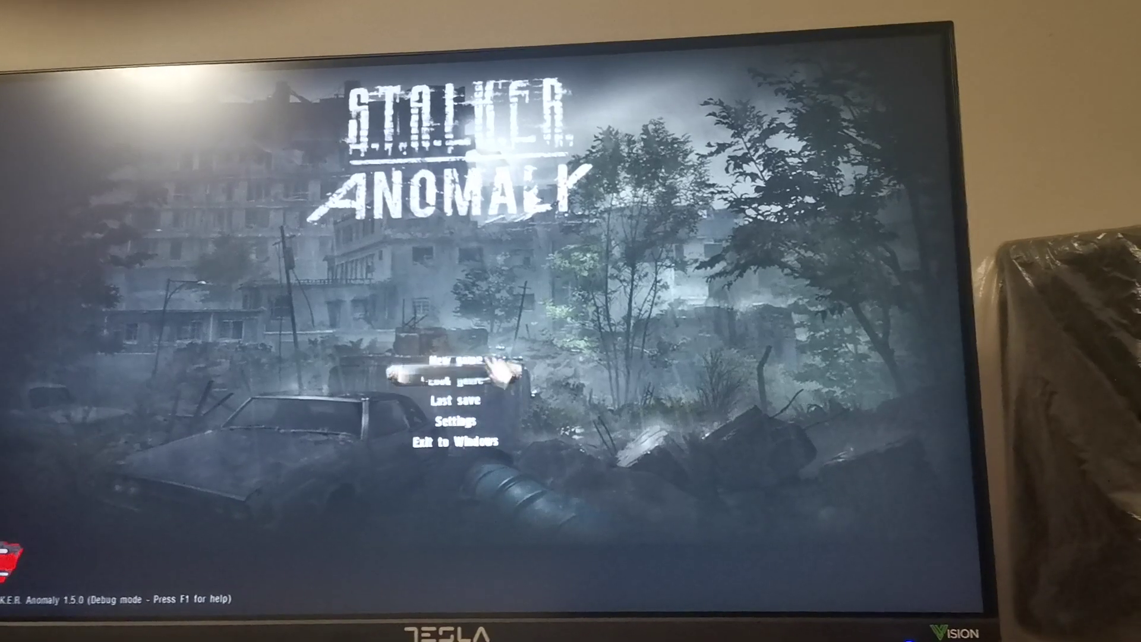
{"action": "left_click", "coordinate": [464, 448]}
{"action": "left_click", "coordinate": [398, 393]}
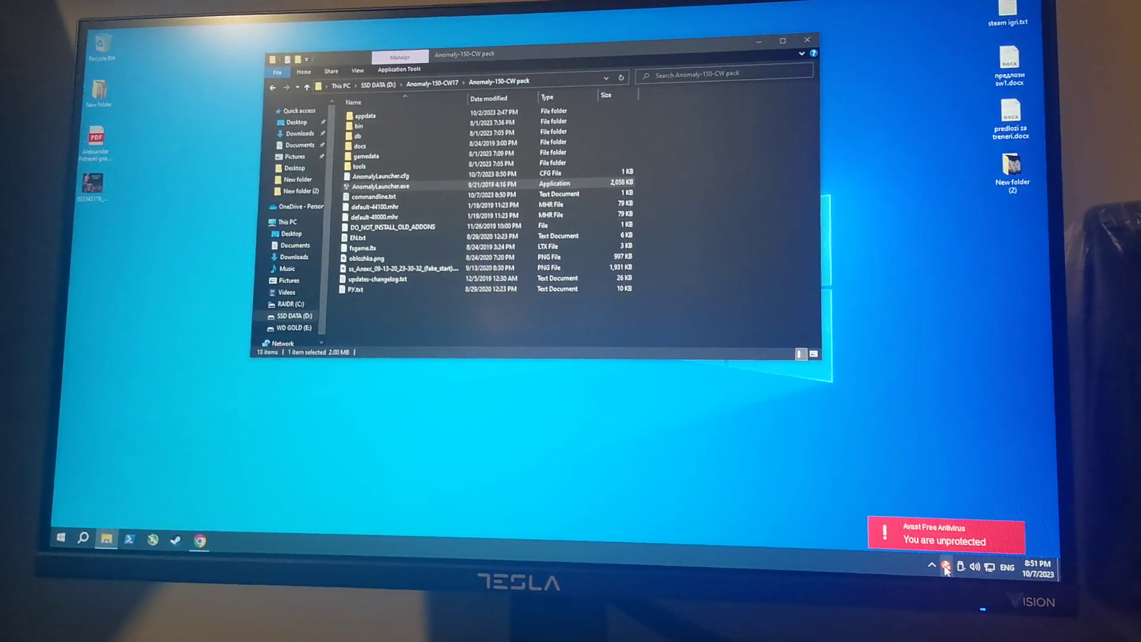
Open Avast's main window and look through its Status, store offer and Notifications pages
{"action": "left_click", "coordinate": [940, 567]}
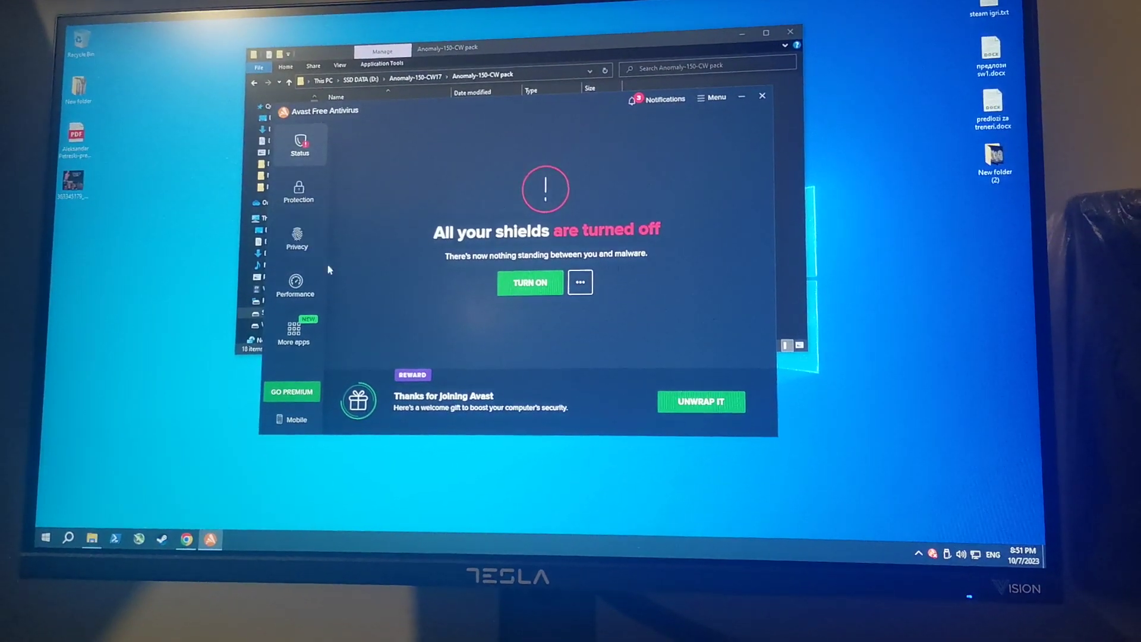
{"action": "left_click", "coordinate": [298, 190]}
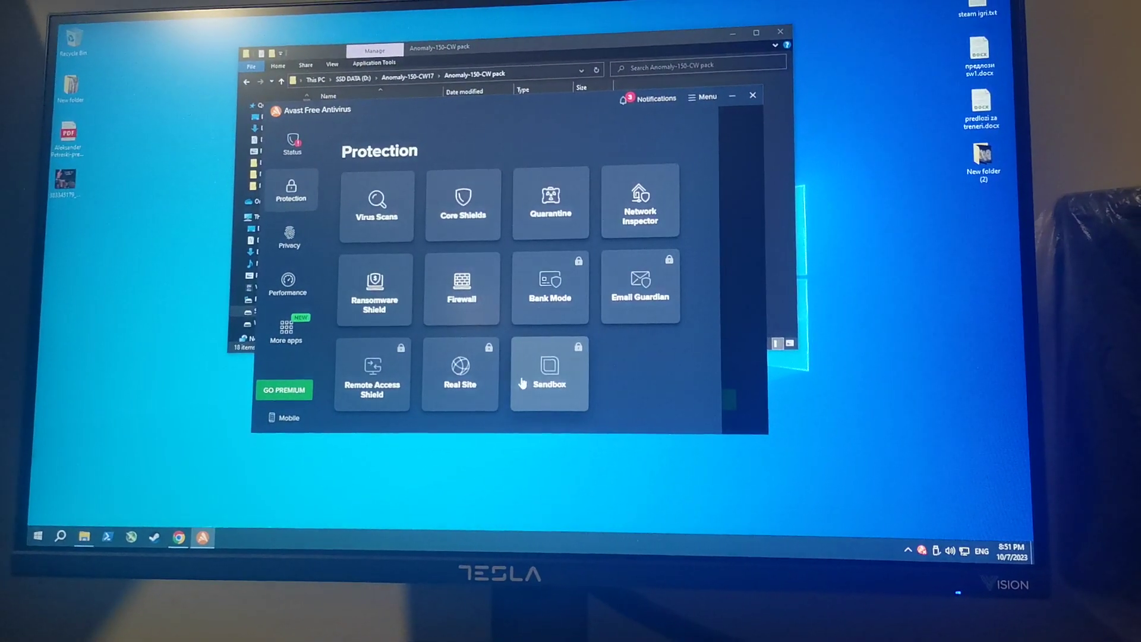
{"action": "left_click", "coordinate": [277, 337]}
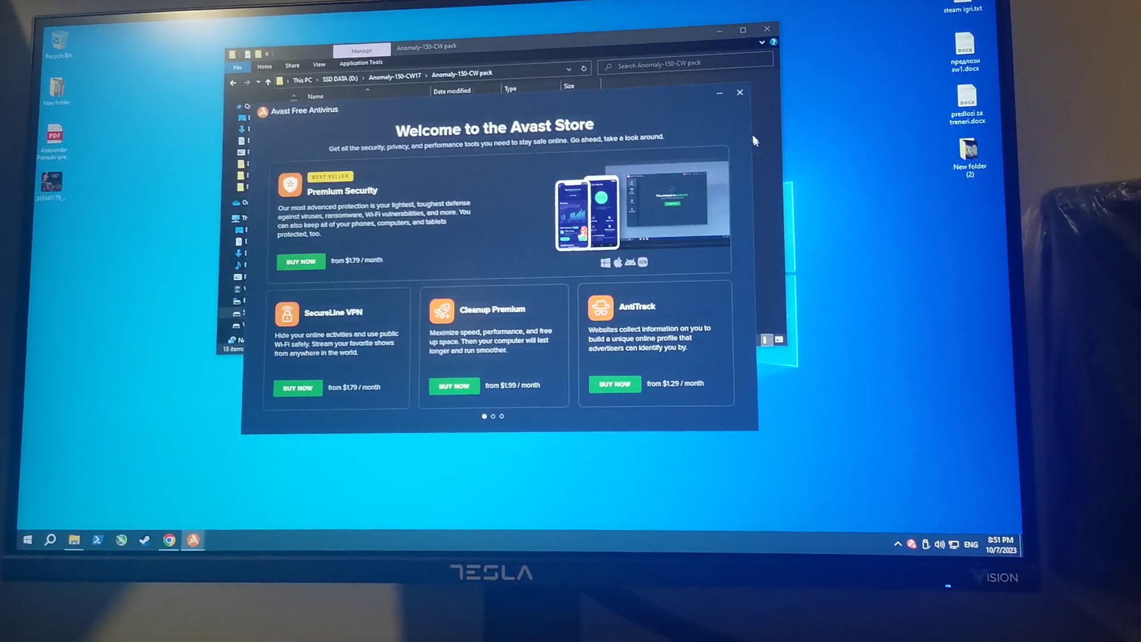
{"action": "left_click", "coordinate": [739, 91]}
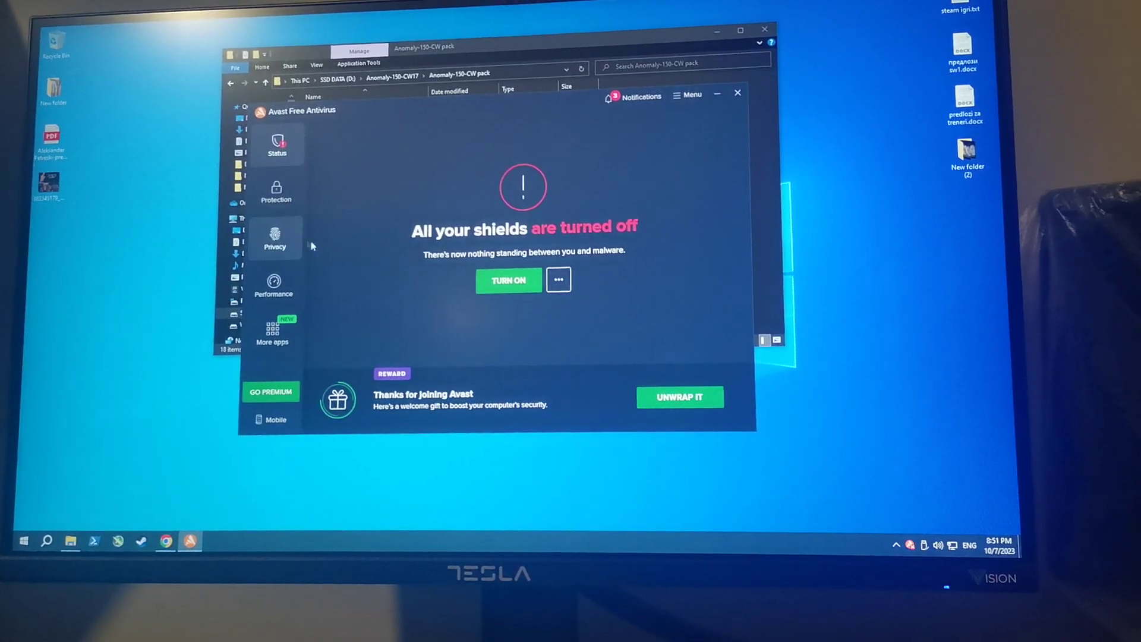
{"action": "left_click", "coordinate": [277, 192]}
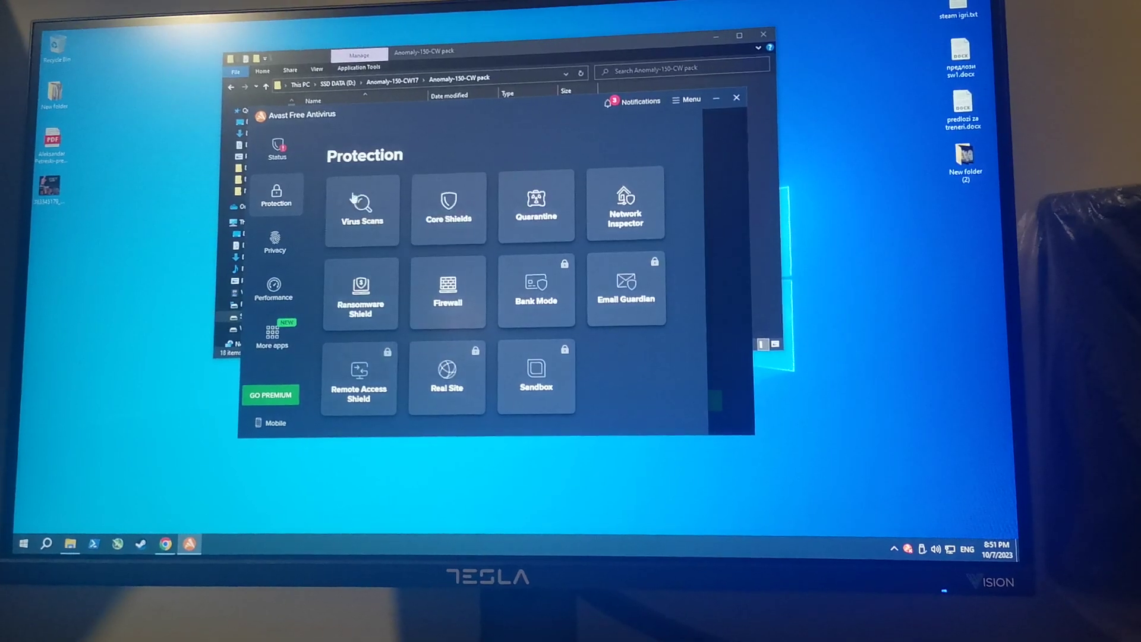
{"action": "left_click", "coordinate": [658, 102]}
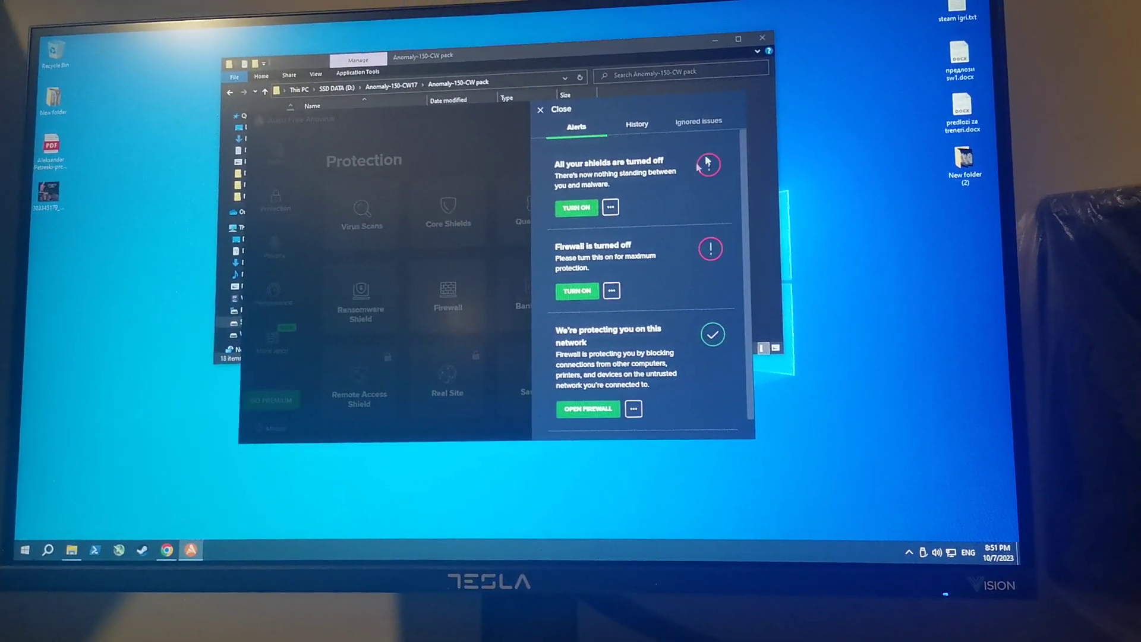
{"action": "left_click", "coordinate": [545, 107]}
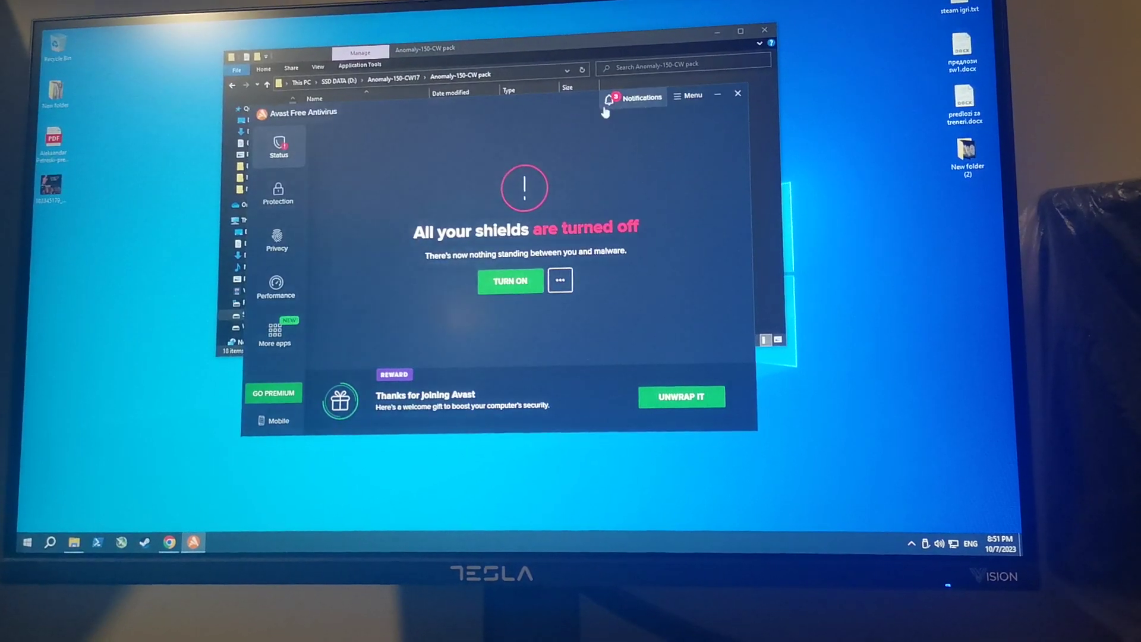
Browse Avast's Menu, Virus Scans, Privacy and Performance pages, then close the window
{"action": "left_click", "coordinate": [278, 190]}
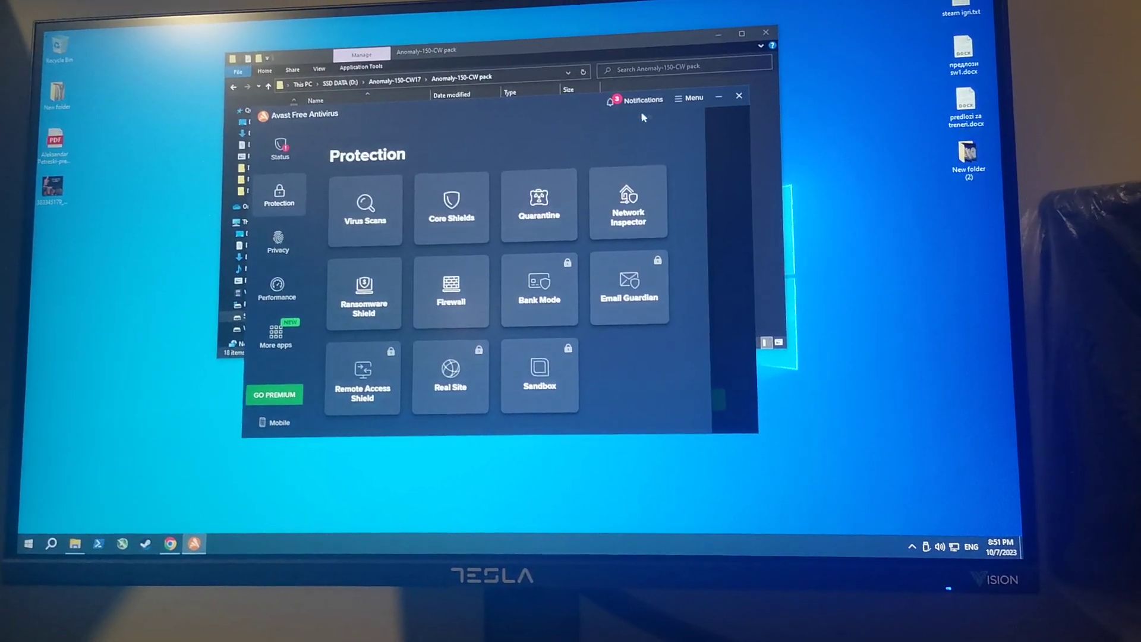
{"action": "left_click", "coordinate": [692, 93]}
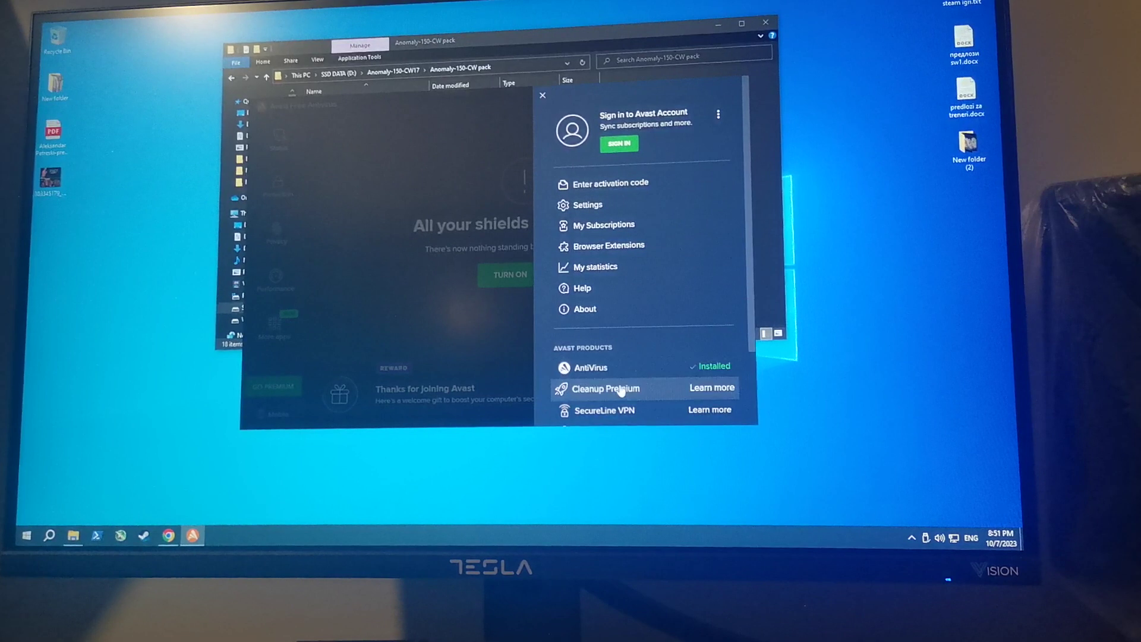
{"action": "left_click", "coordinate": [444, 291]}
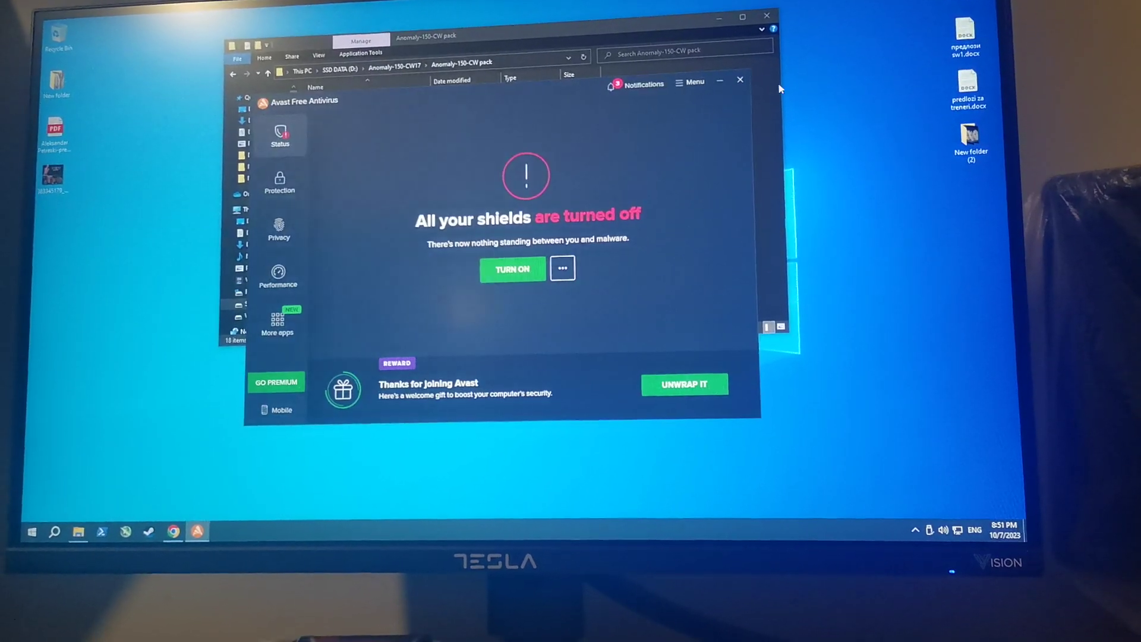
{"action": "left_click", "coordinate": [294, 193]}
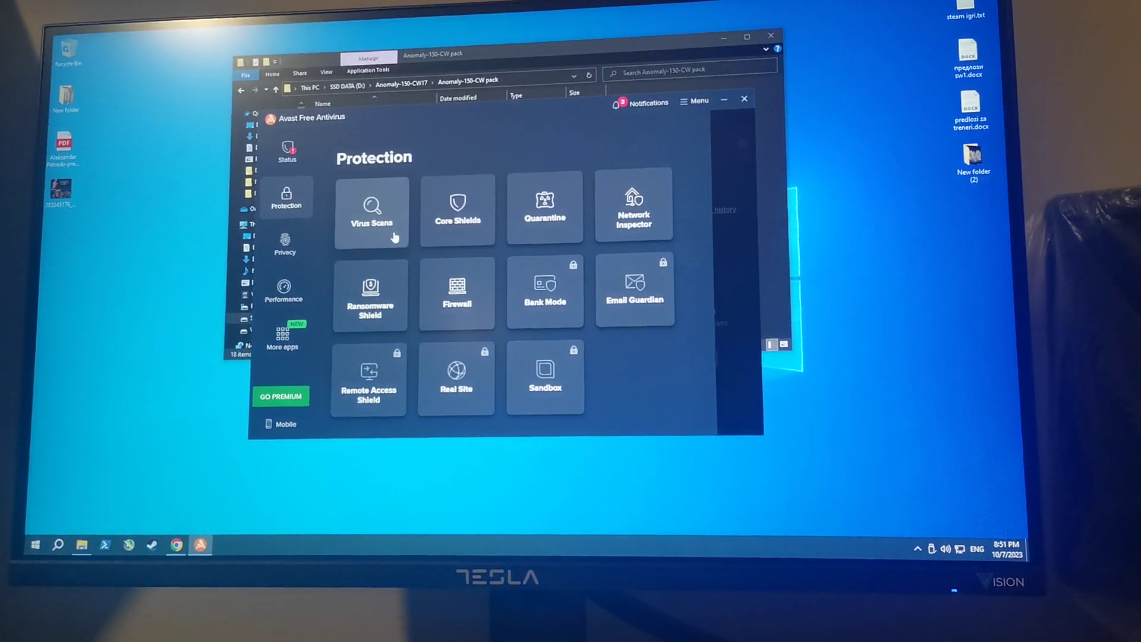
{"action": "left_click", "coordinate": [395, 237]}
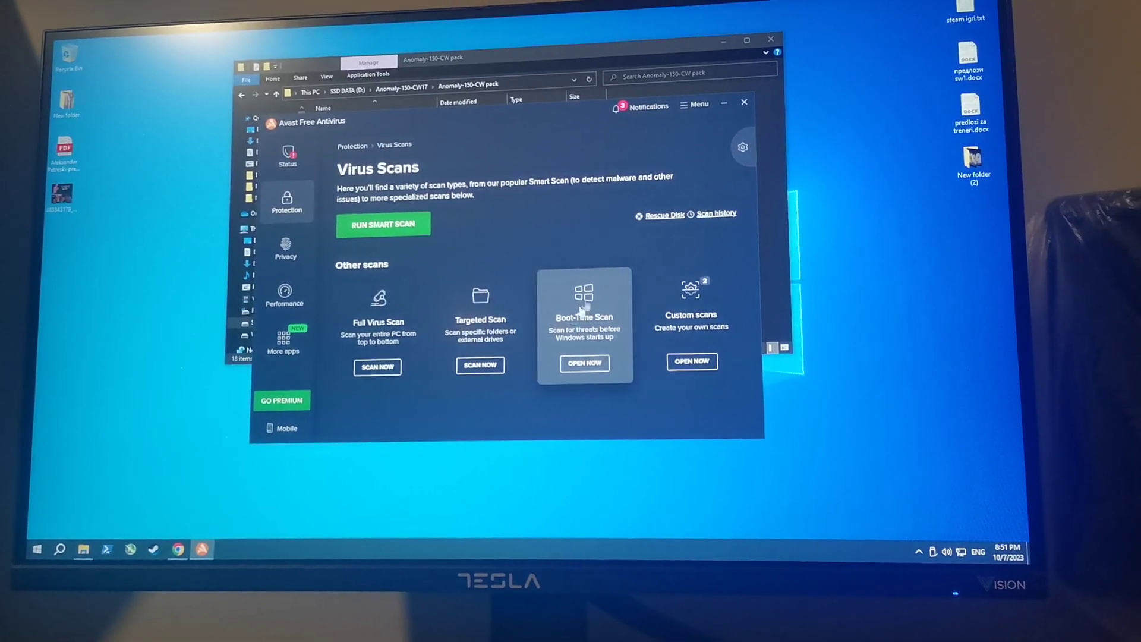
{"action": "left_click", "coordinate": [286, 243]}
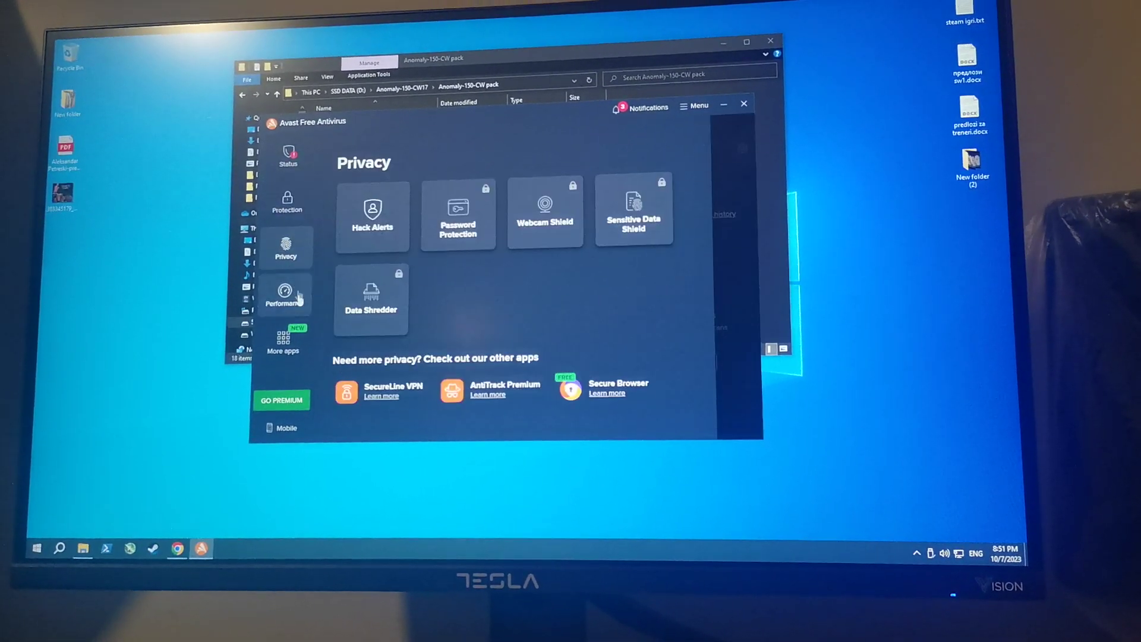
{"action": "left_click", "coordinate": [287, 290]}
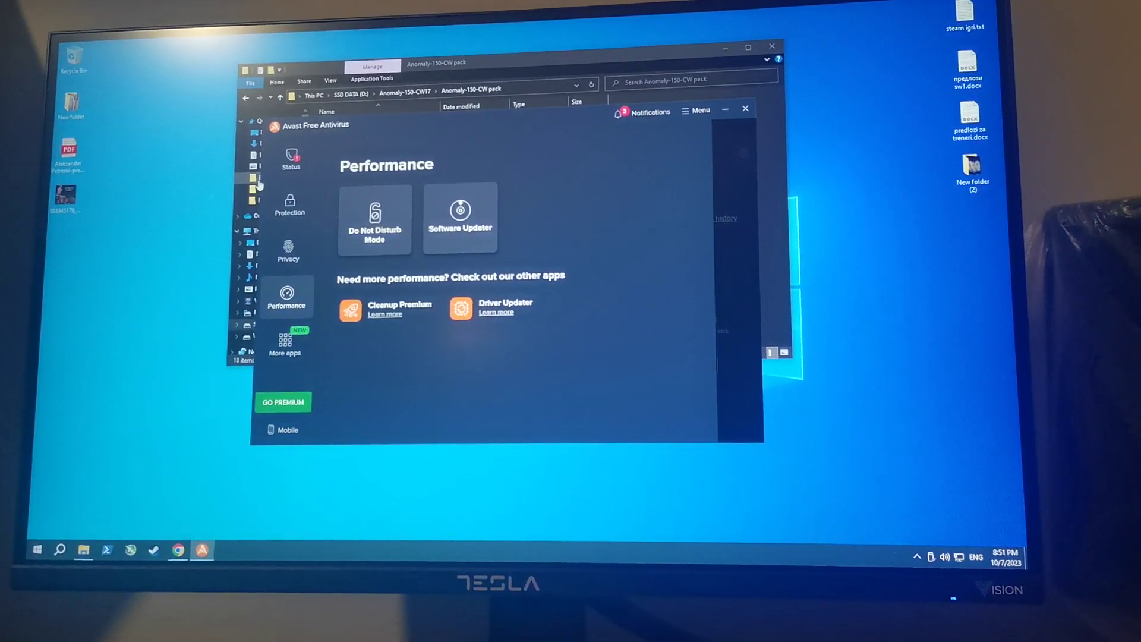
{"action": "left_click", "coordinate": [739, 116]}
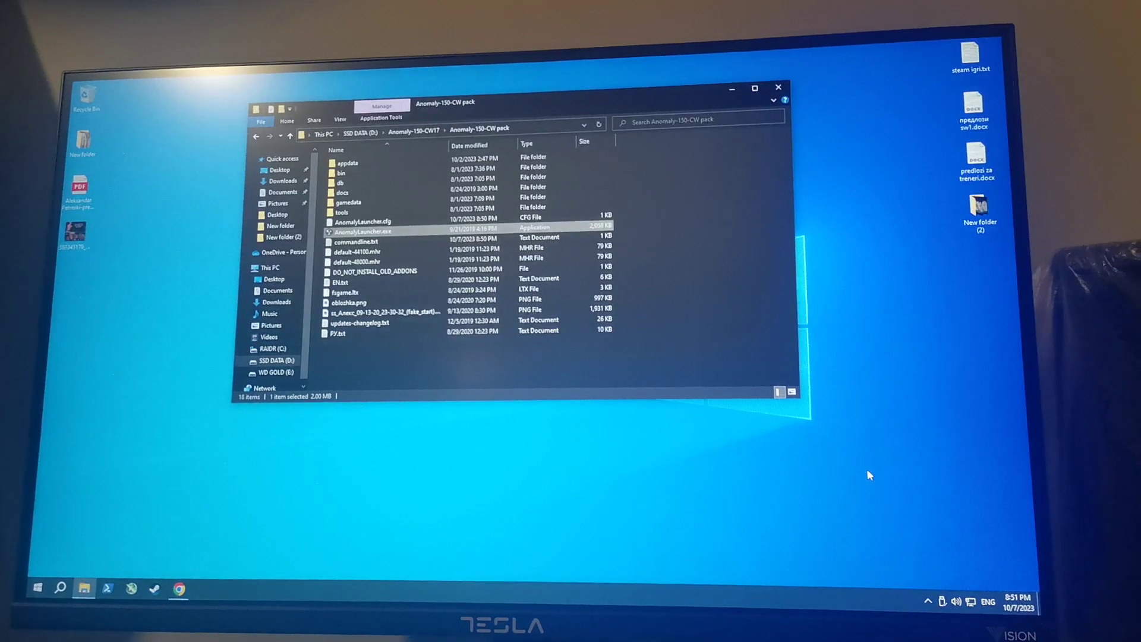
Enable all Avast shields from the tray icon, then check the notification-area icons
{"action": "right_click", "coordinate": [928, 610]}
{"action": "left_click", "coordinate": [901, 593]}
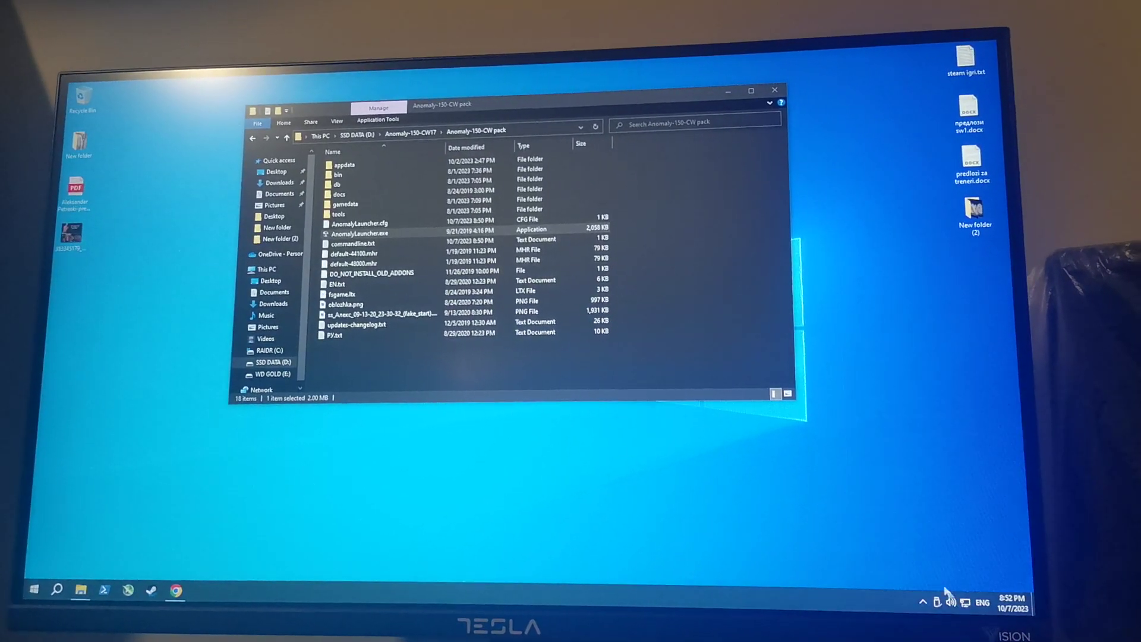
{"action": "right_click", "coordinate": [925, 580]}
{"action": "mouse_move", "coordinate": [927, 434]}
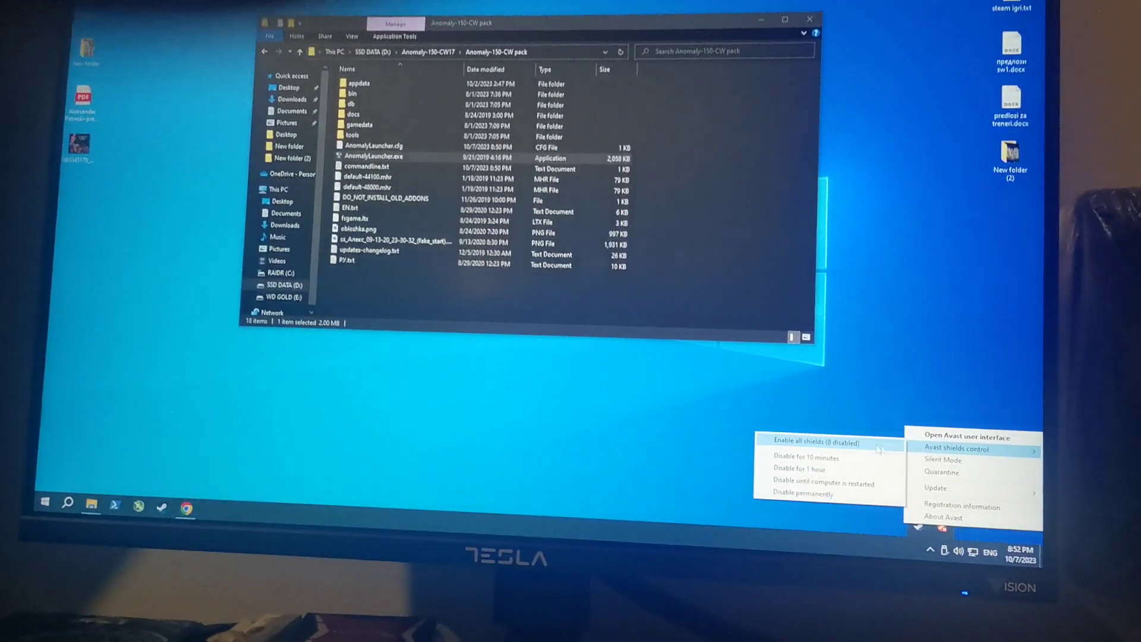
{"action": "left_click", "coordinate": [829, 441]}
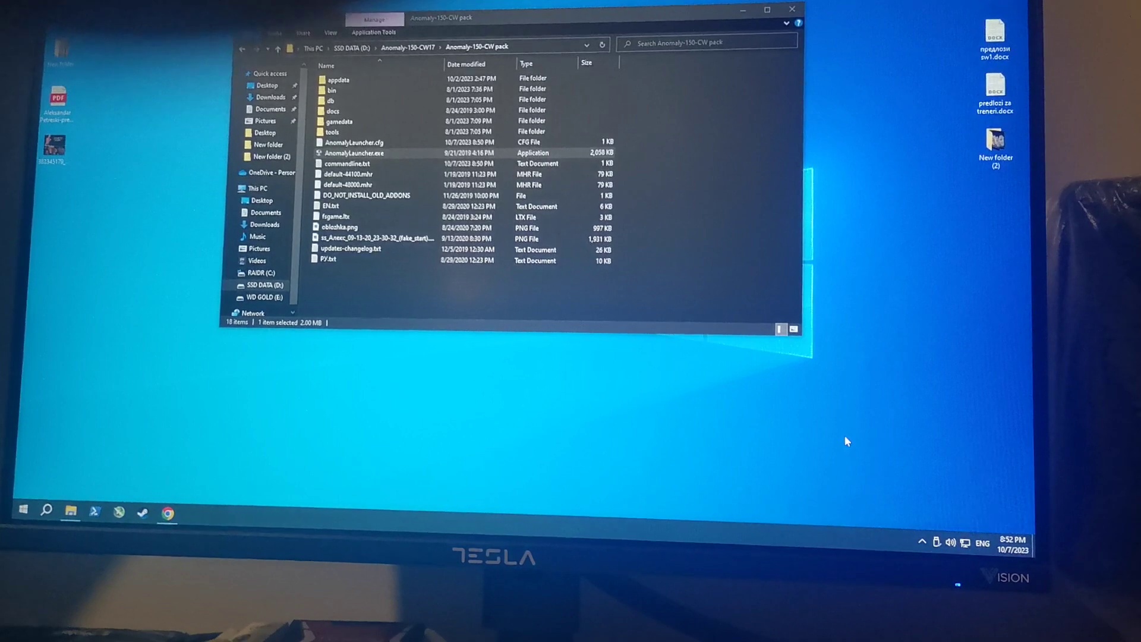
{"action": "left_click", "coordinate": [919, 537]}
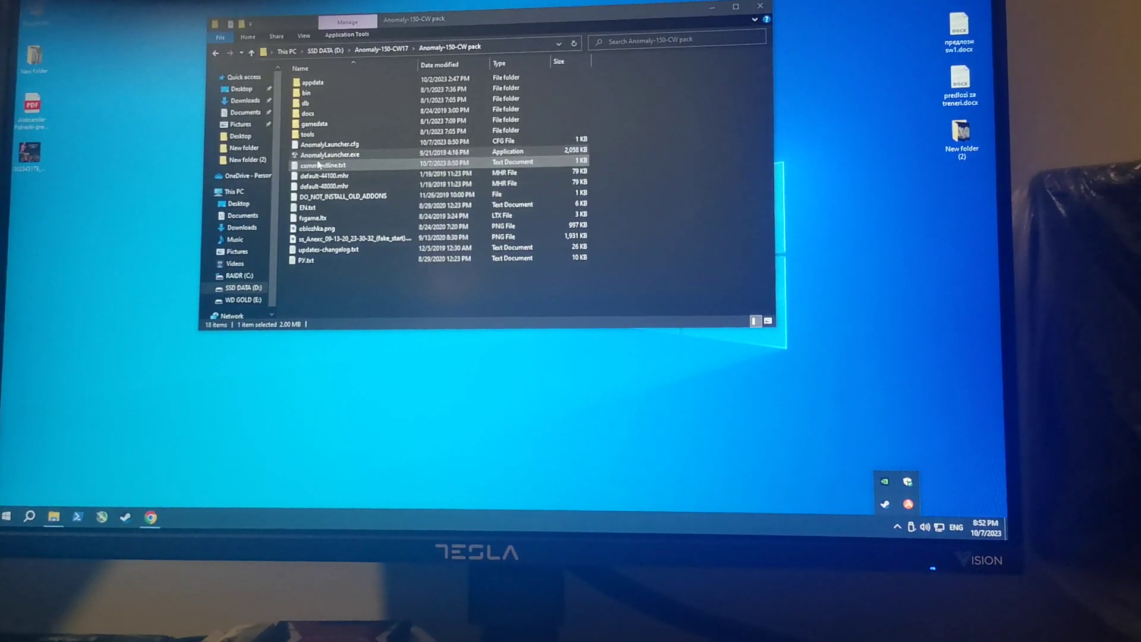
Run AnomalyLauncher.exe as administrator and start S.T.A.L.K.E.R. Anomaly
{"action": "right_click", "coordinate": [323, 140]}
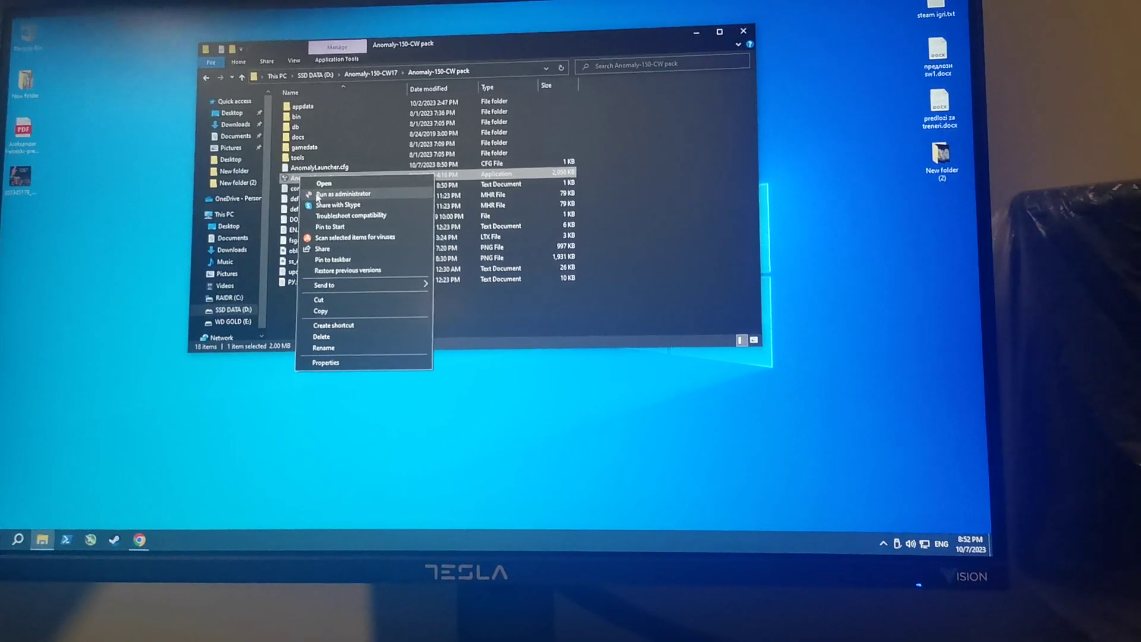
{"action": "left_click", "coordinate": [322, 207]}
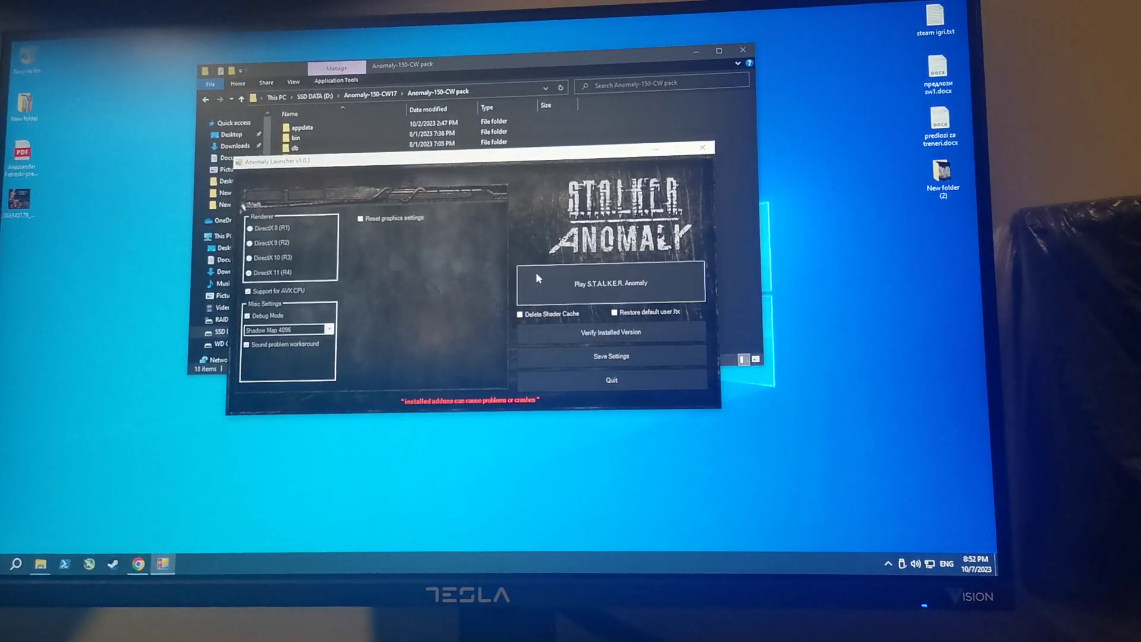
{"action": "left_click", "coordinate": [535, 272]}
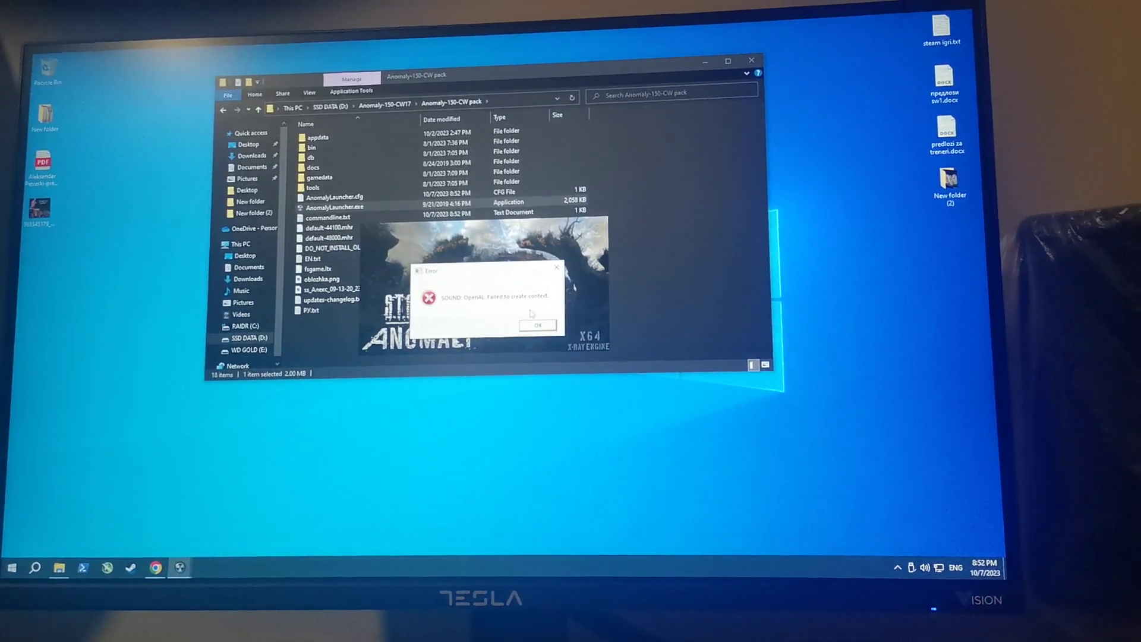
Dismiss the sound error and stop all Avast shields for 10 minutes
{"action": "left_click", "coordinate": [536, 331]}
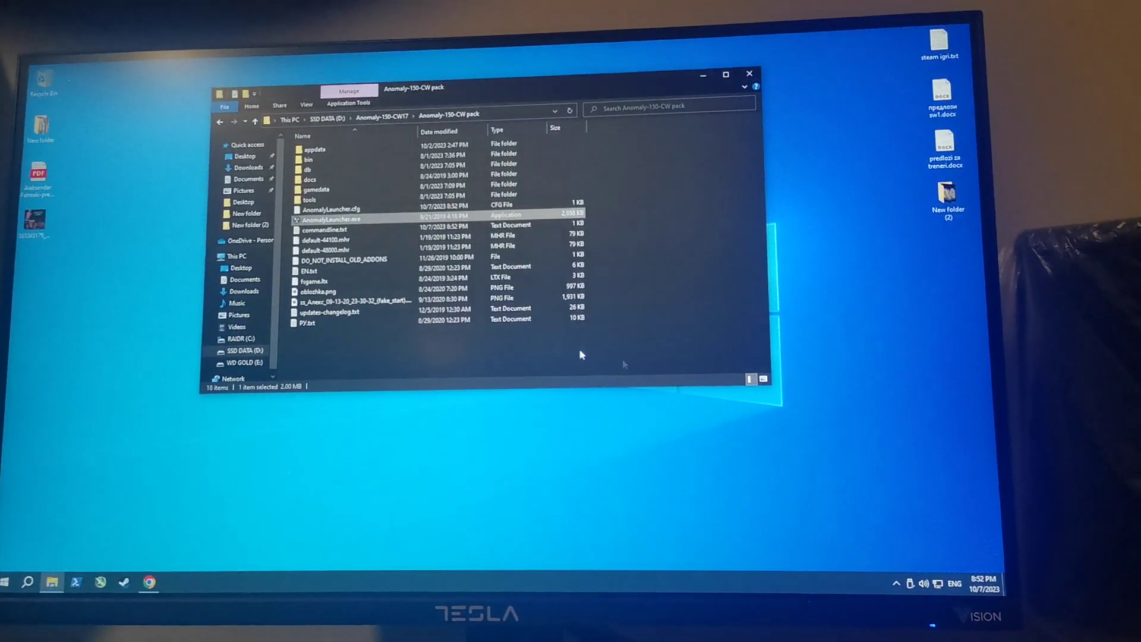
{"action": "left_click", "coordinate": [897, 588]}
{"action": "right_click", "coordinate": [906, 564]}
{"action": "mouse_move", "coordinate": [910, 477]}
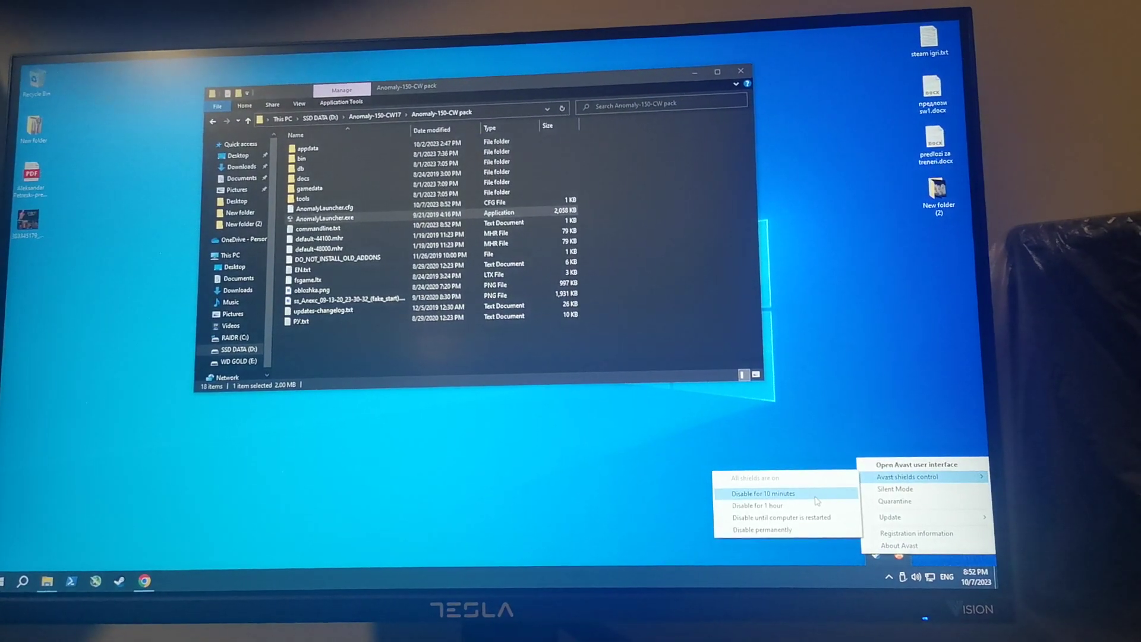
{"action": "left_click", "coordinate": [764, 493]}
{"action": "left_click", "coordinate": [486, 341]}
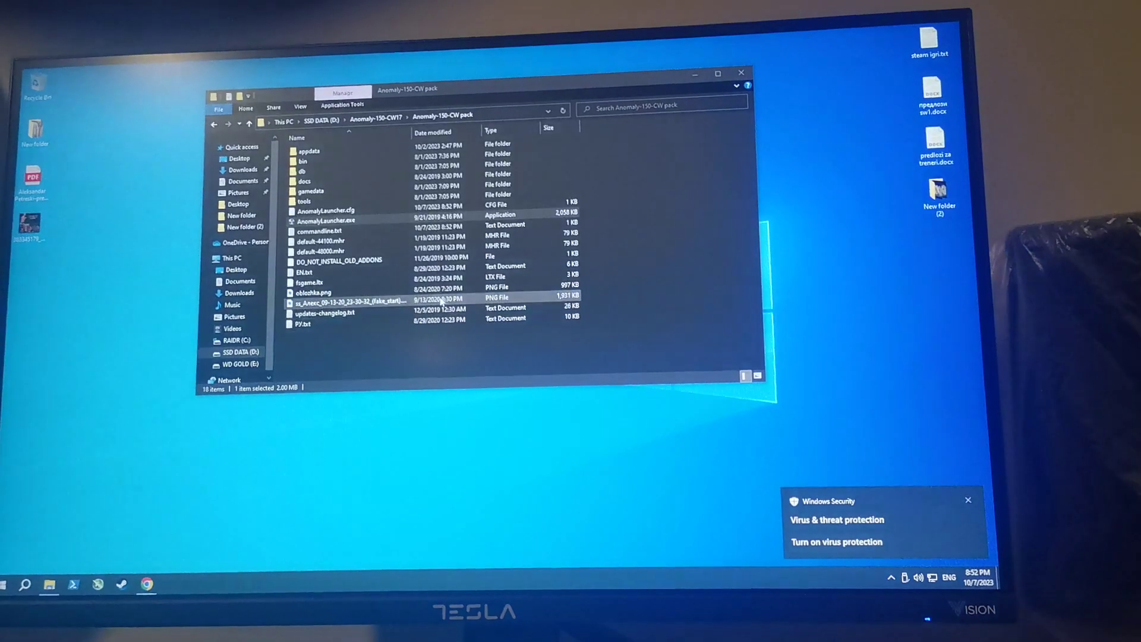
Run the launcher as administrator, start the game and dismiss the repeated OpenAL error
{"action": "right_click", "coordinate": [325, 221]}
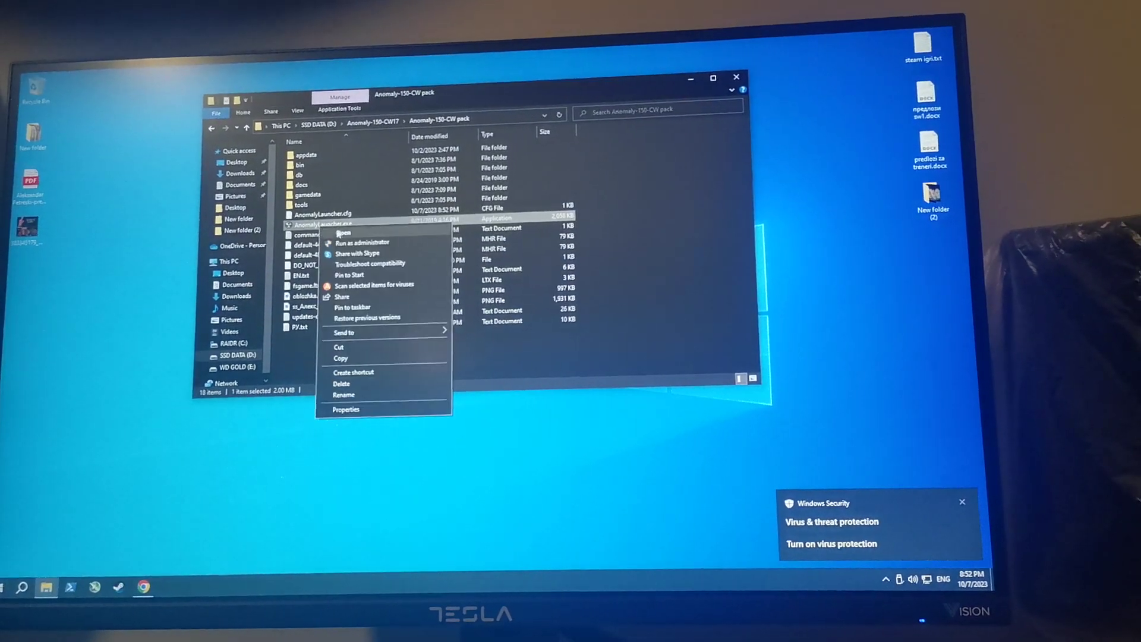
{"action": "left_click", "coordinate": [349, 243]}
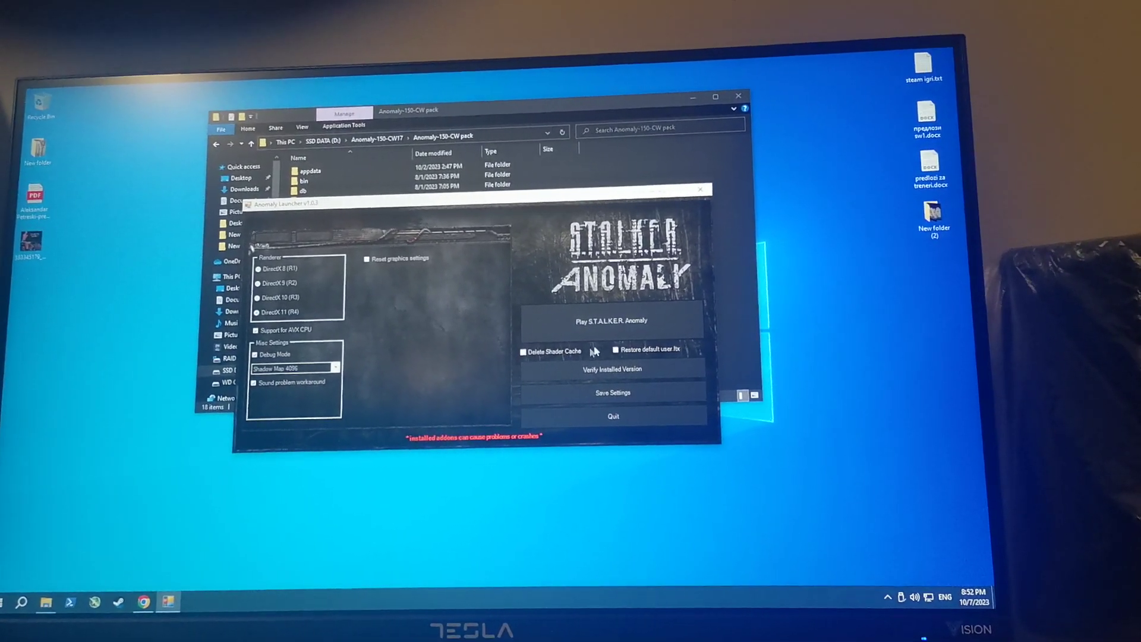
{"action": "left_click", "coordinate": [551, 330]}
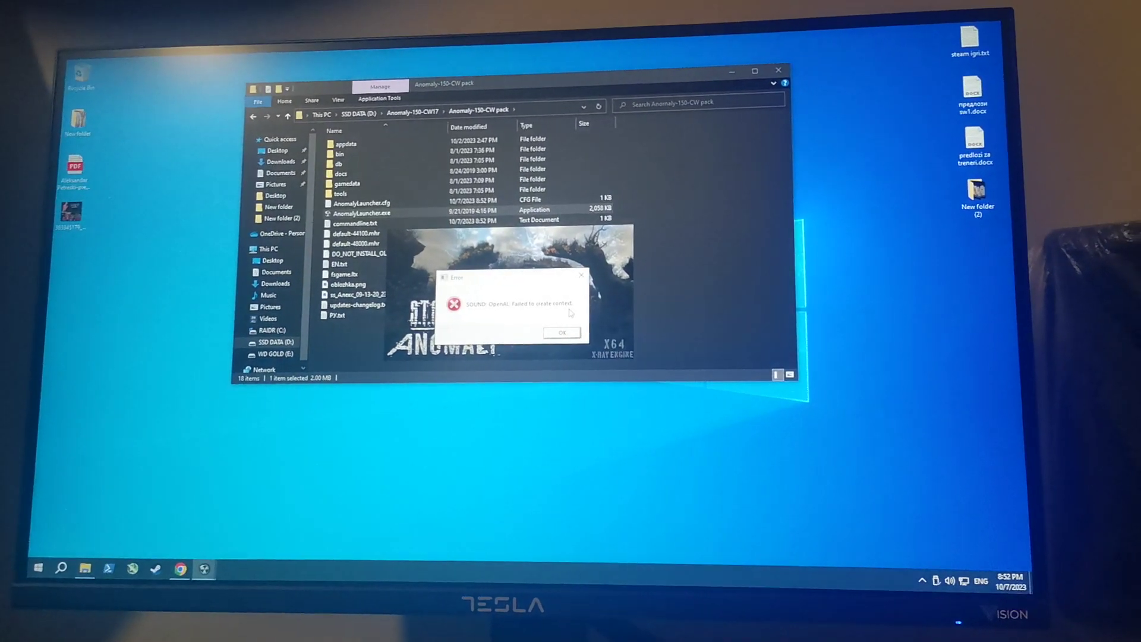
{"action": "left_click", "coordinate": [548, 341]}
Check Avast's tray protection status, then open AnomalyLauncher.exe again to start the game
{"action": "left_click", "coordinate": [869, 588]}
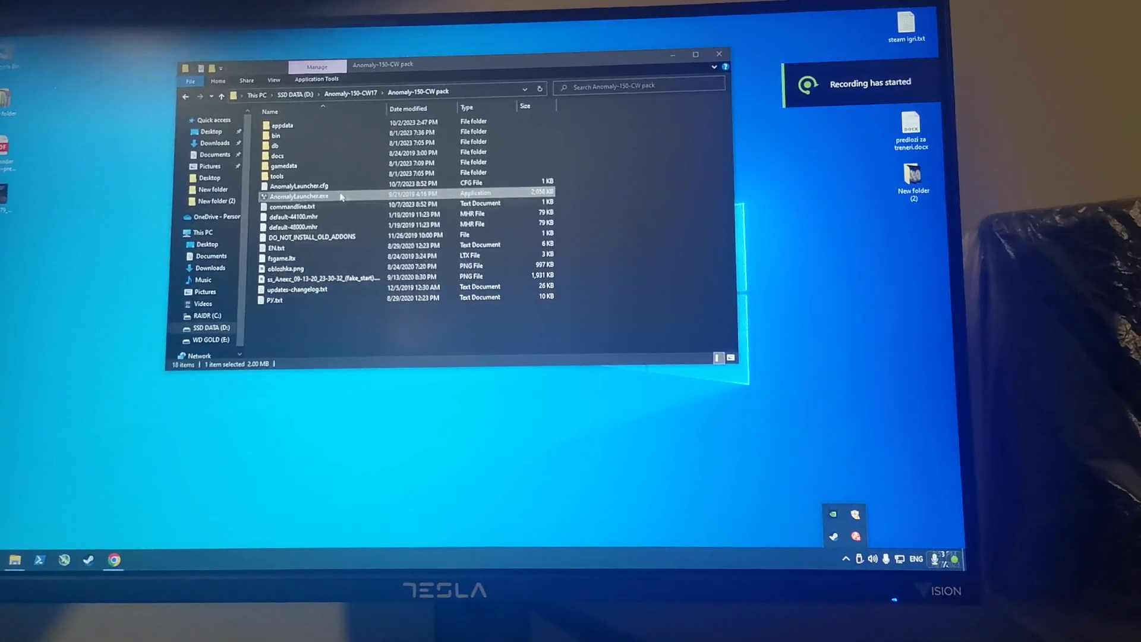
{"action": "left_click", "coordinate": [301, 203]}
{"action": "left_click", "coordinate": [345, 197]}
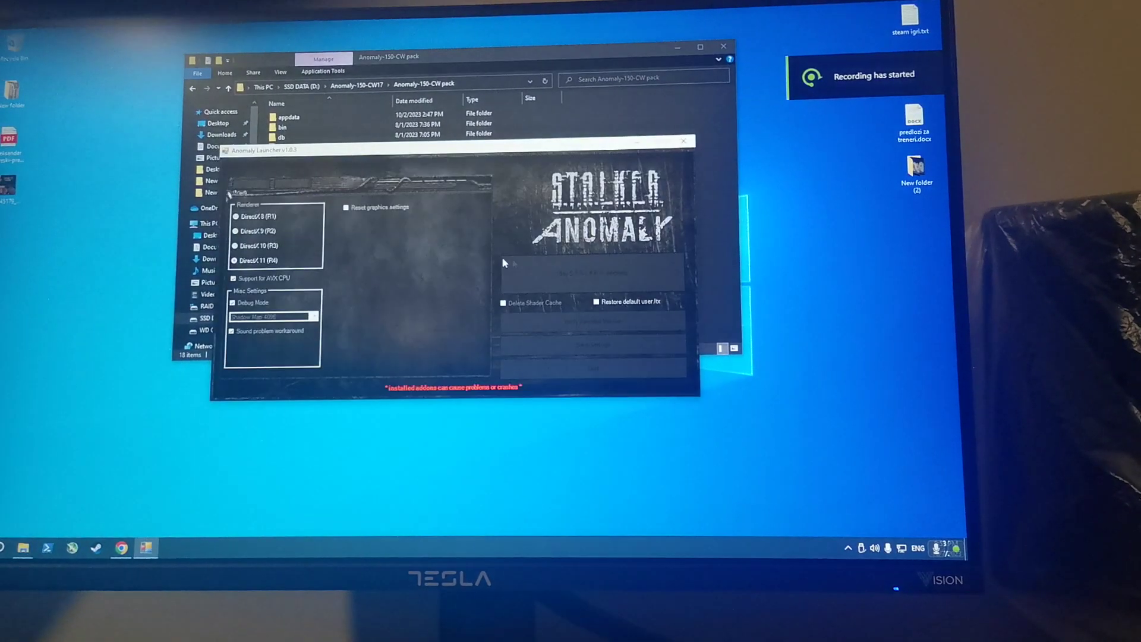